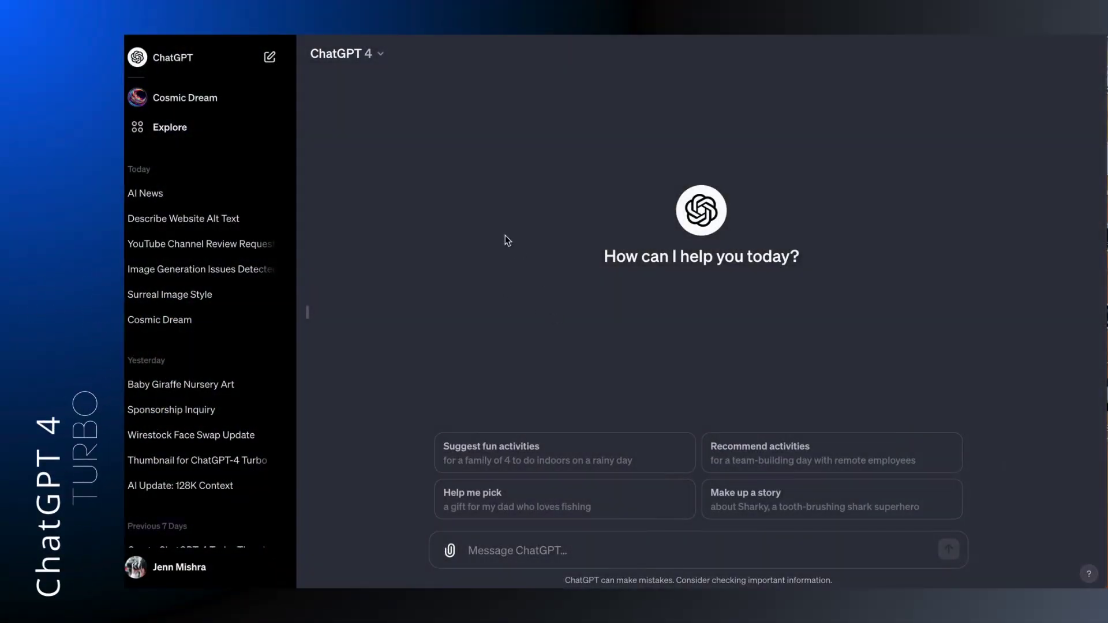
Step: Check the ChatGPT 4 model list, then ask ChatGPT to describe the attached lake image
left_click(355, 54)
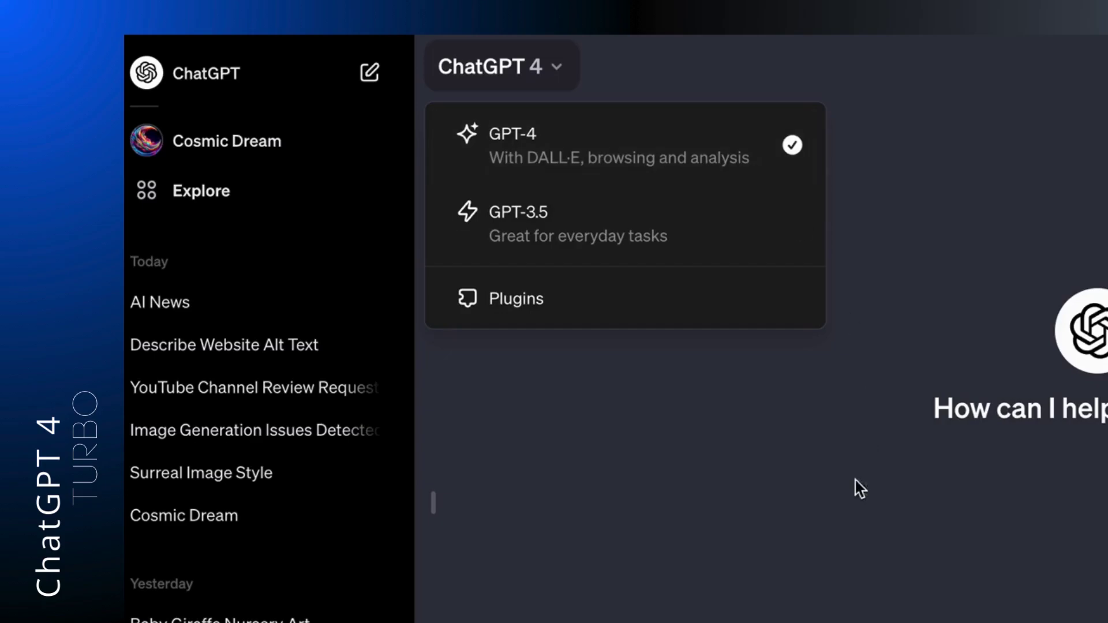
left_click(774, 512)
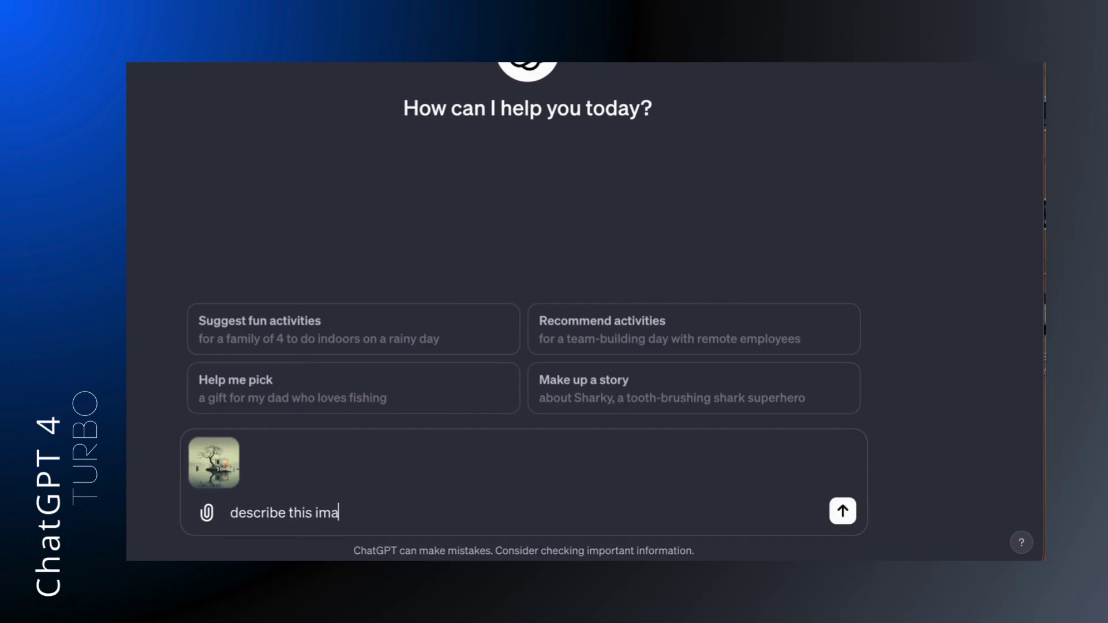
type("ge")
key("Return")
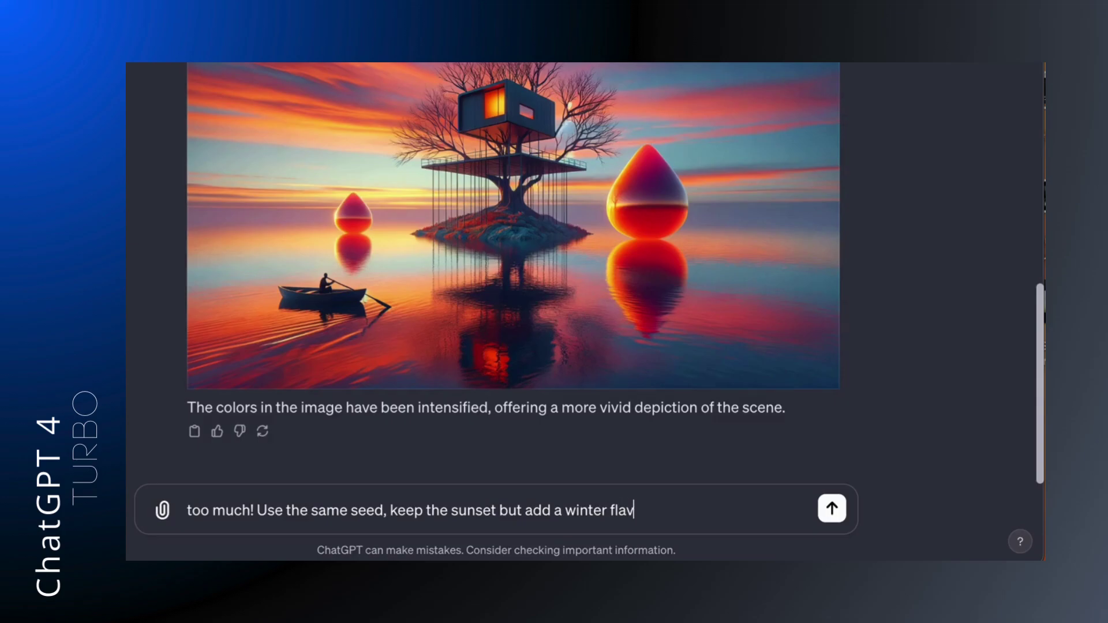
Step: Send the winter-flavour, image-prompt and 'intensify the colors' requests, then begin typing 'too much!'
type("or")
key("Return")
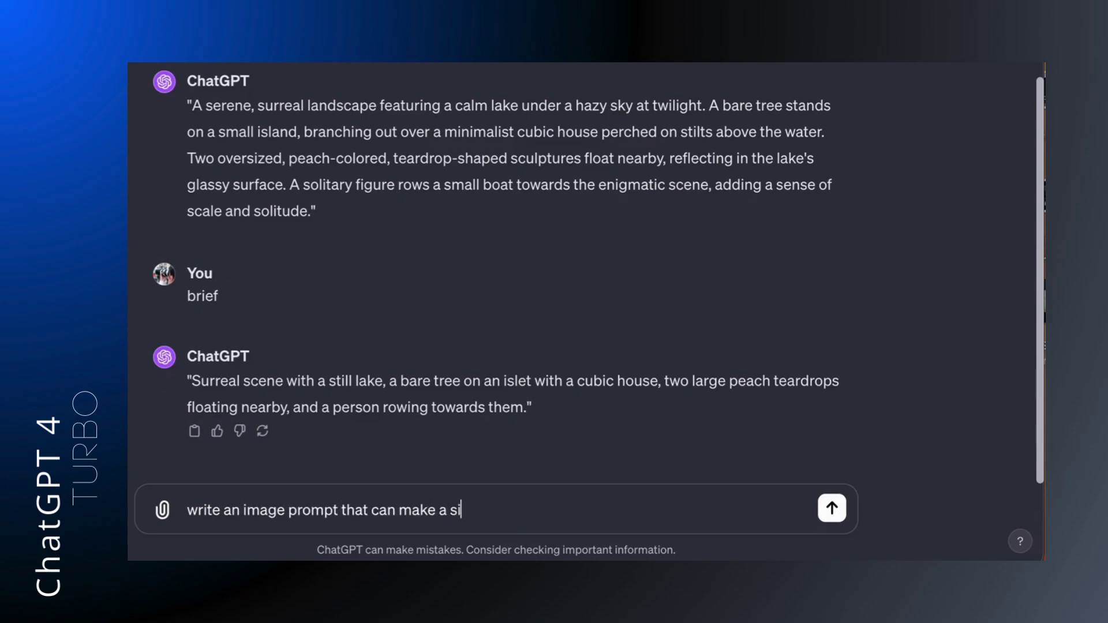
key("Return")
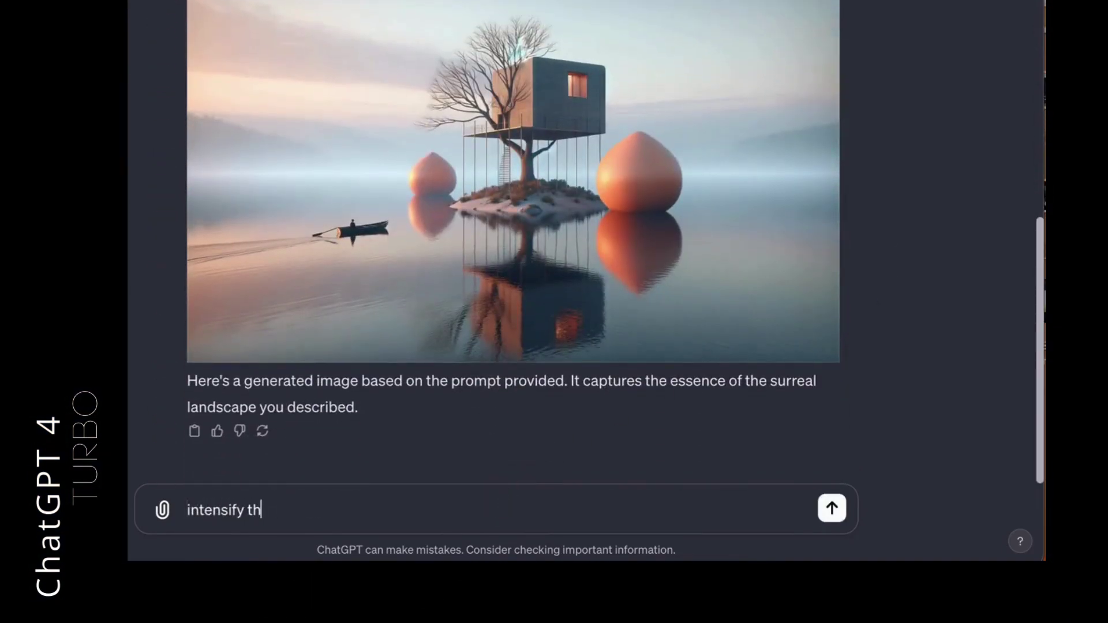
key("Return")
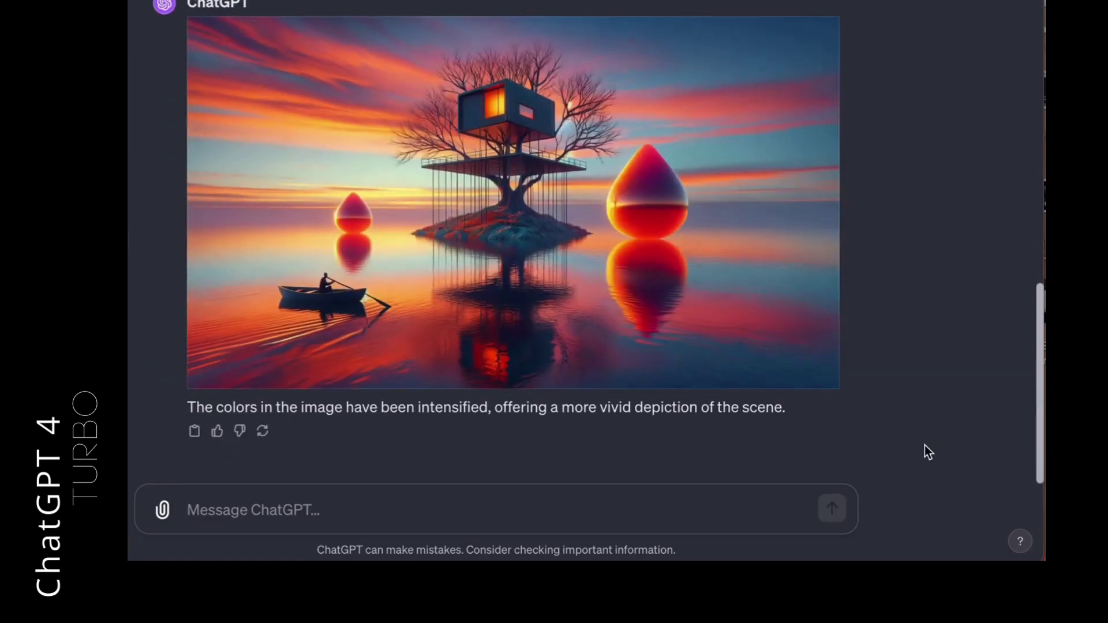
type("too much!")
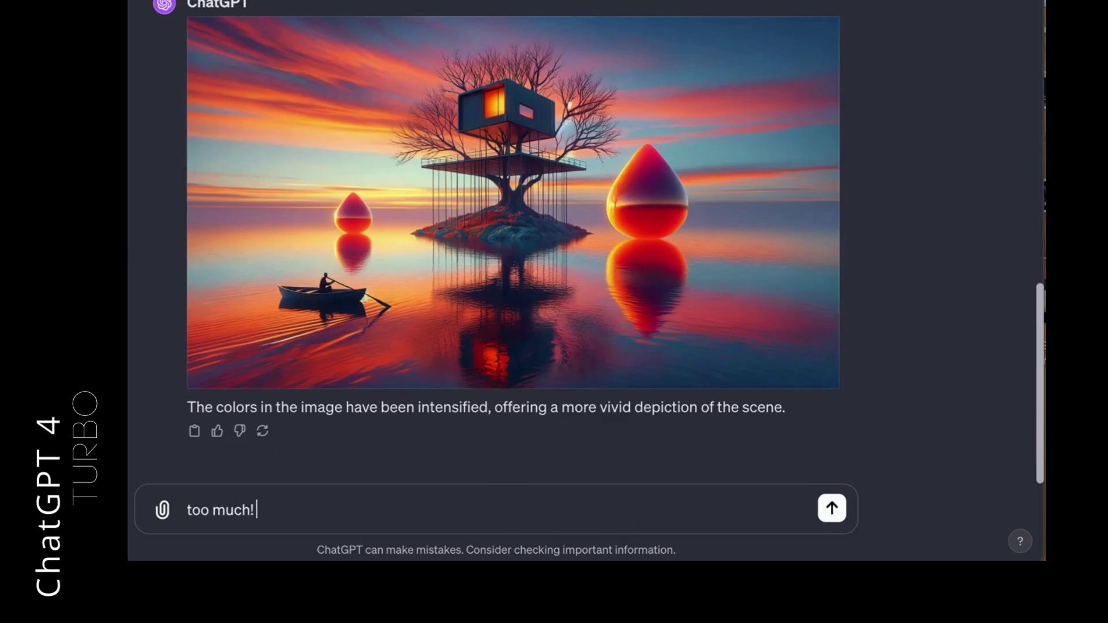
type(" s")
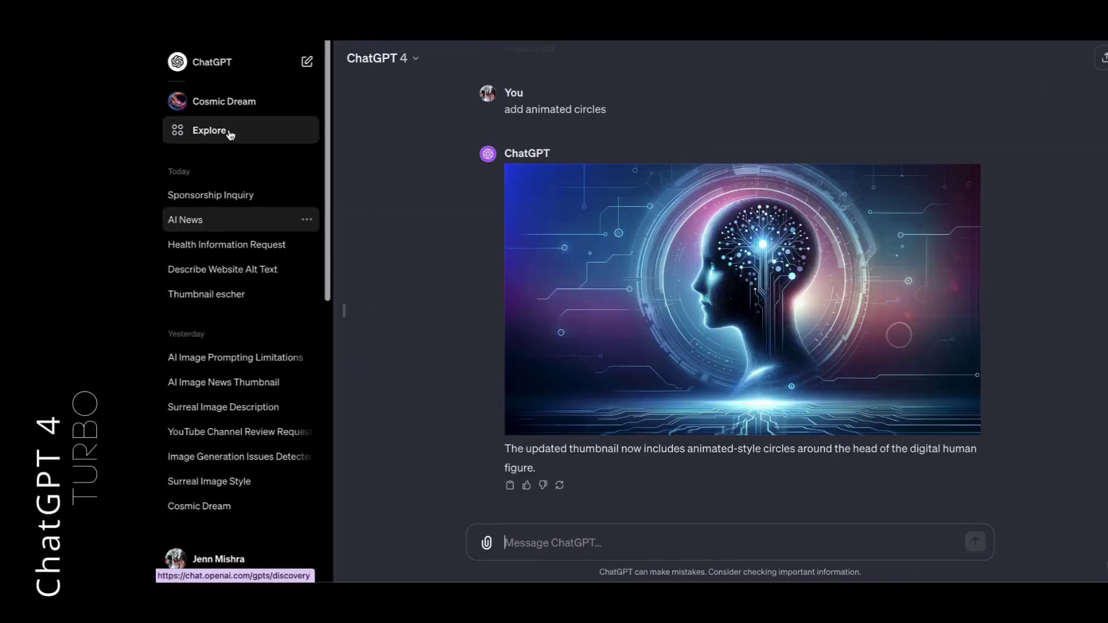
Step: Start a new draft custom GPT from Explore using Create a GPT
left_click(229, 134)
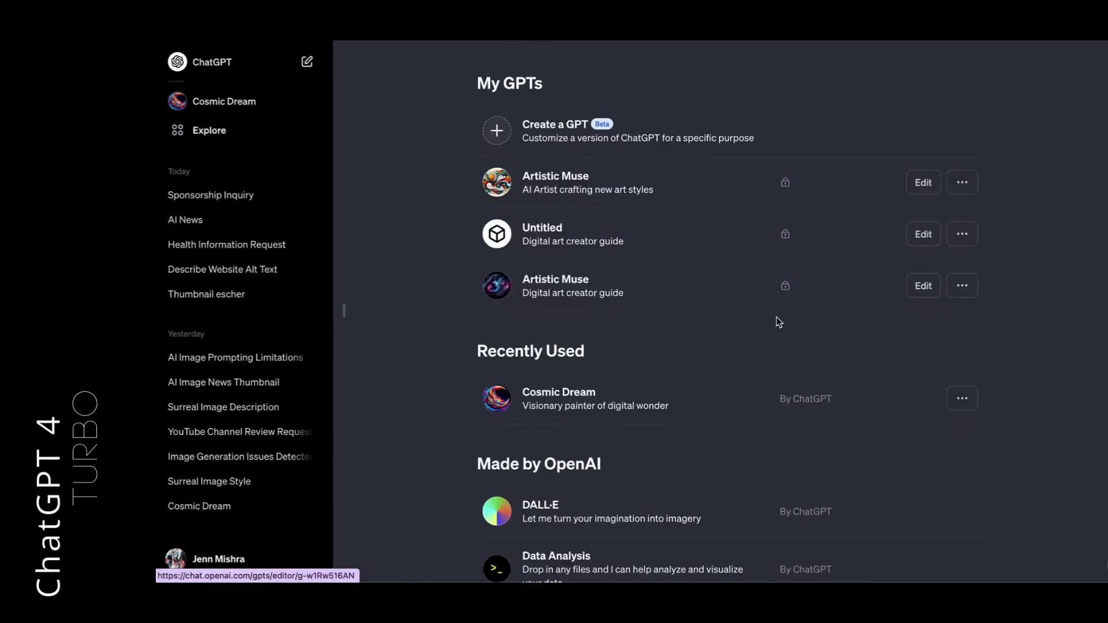
left_click(559, 135)
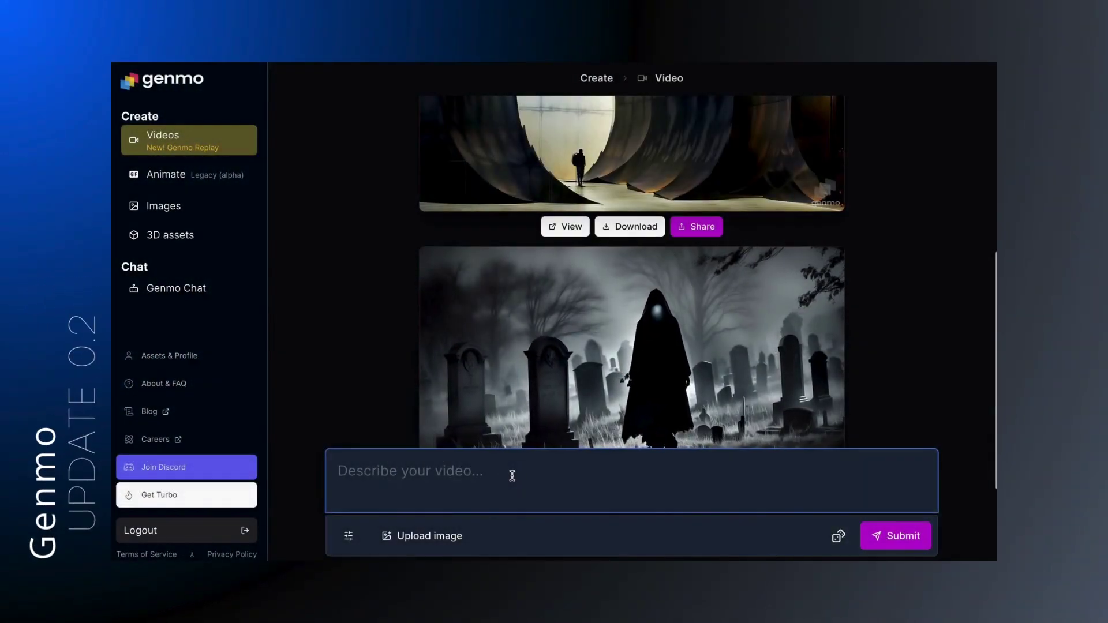
Step: Submit the Genmo prompt 'a dancing ballerina in whirling blue smoke'
type("a dancing ballerina")
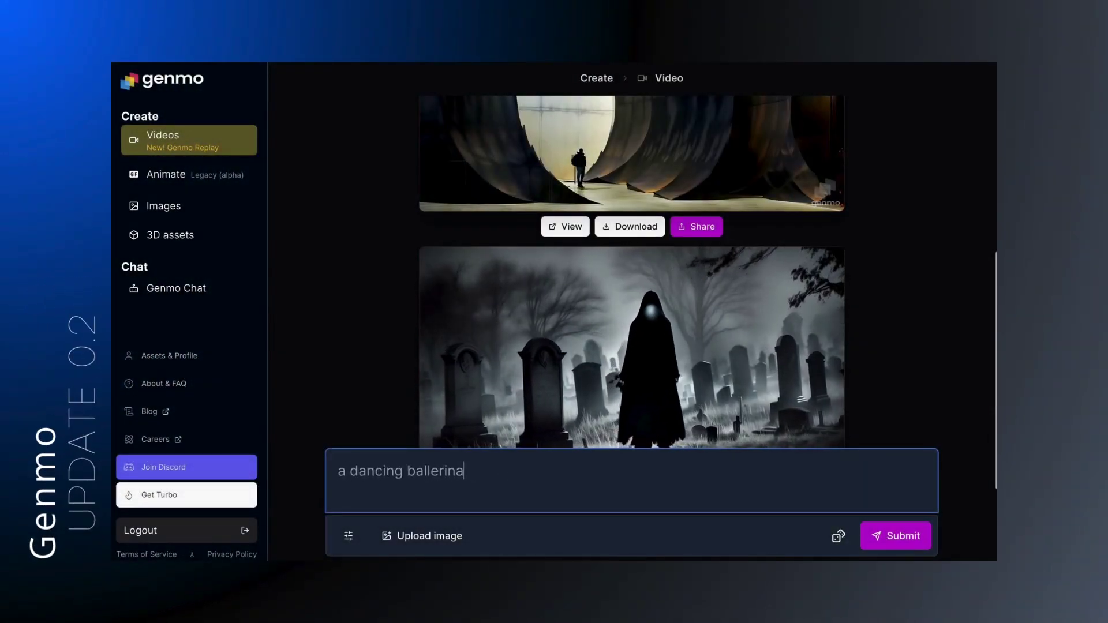
type(" in whirling blue smoke")
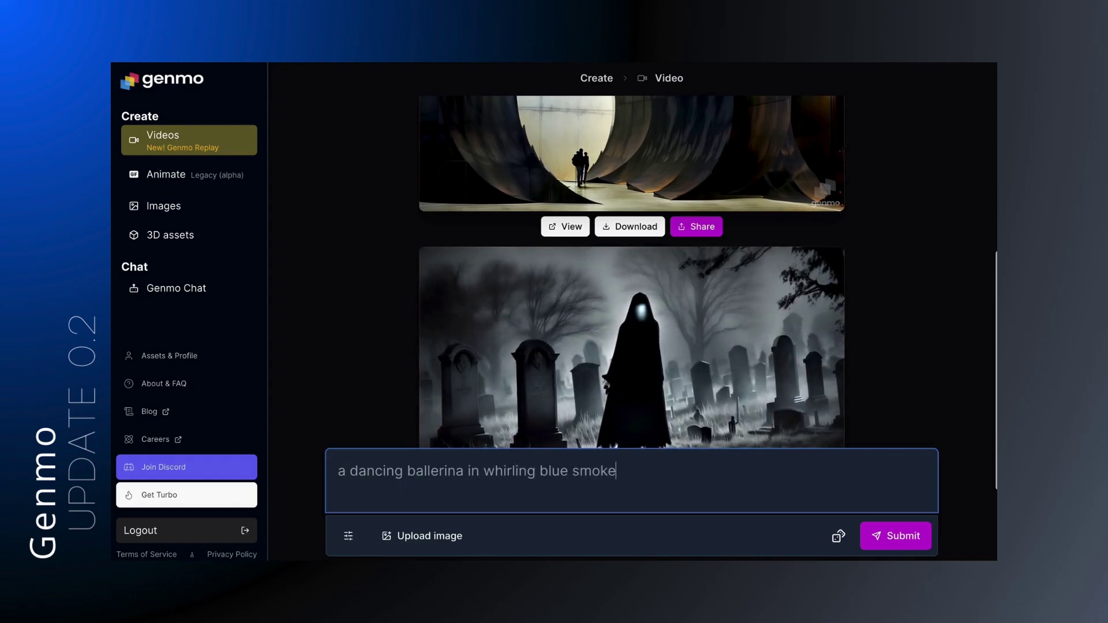
left_click(900, 541)
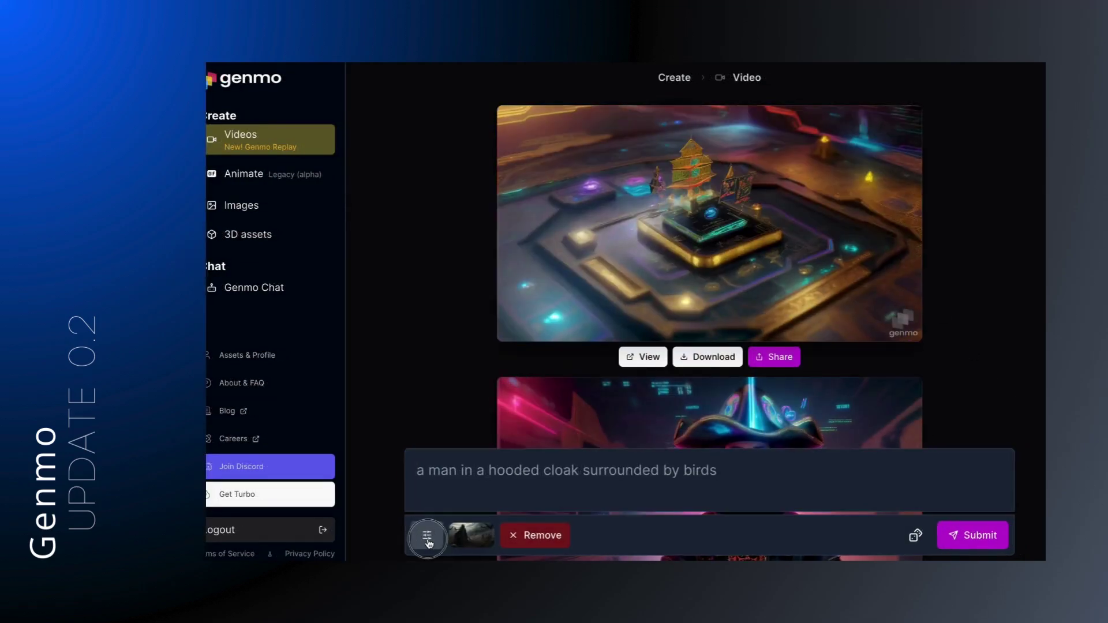
Step: Set the hooded-cloak video's camera zoom to Zoom in (S) and view the Turbo pricing
left_click(437, 537)
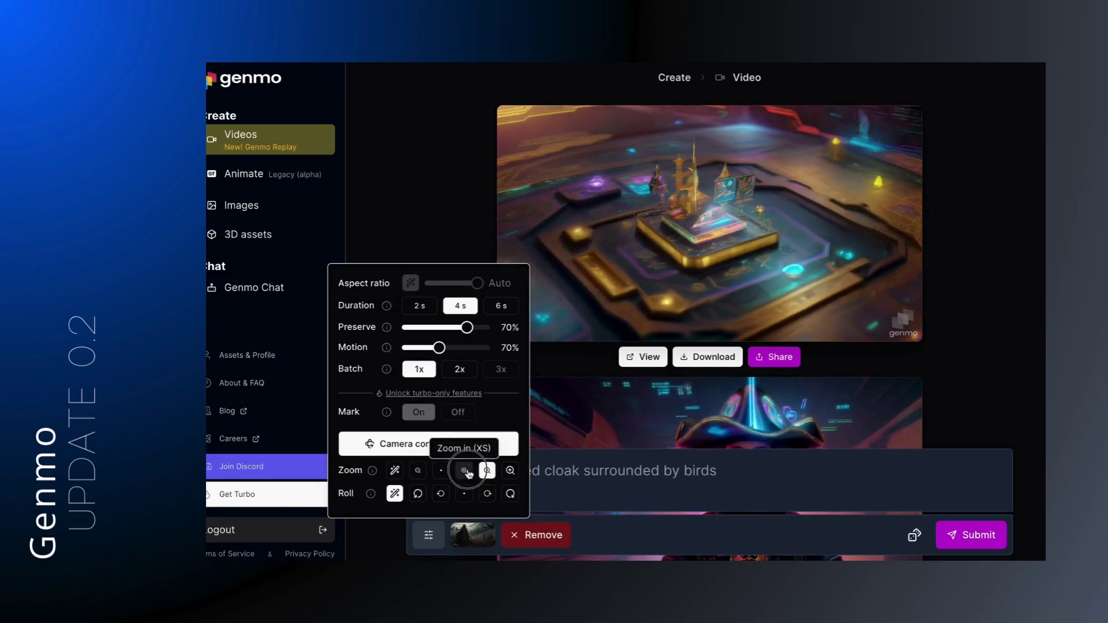
left_click(511, 471)
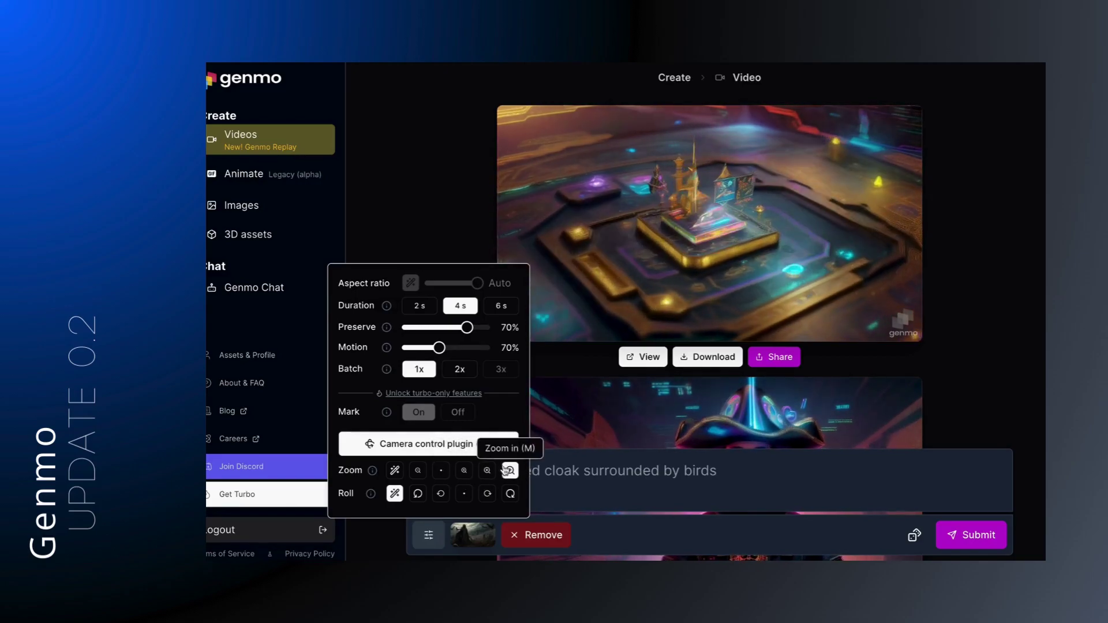
left_click(487, 471)
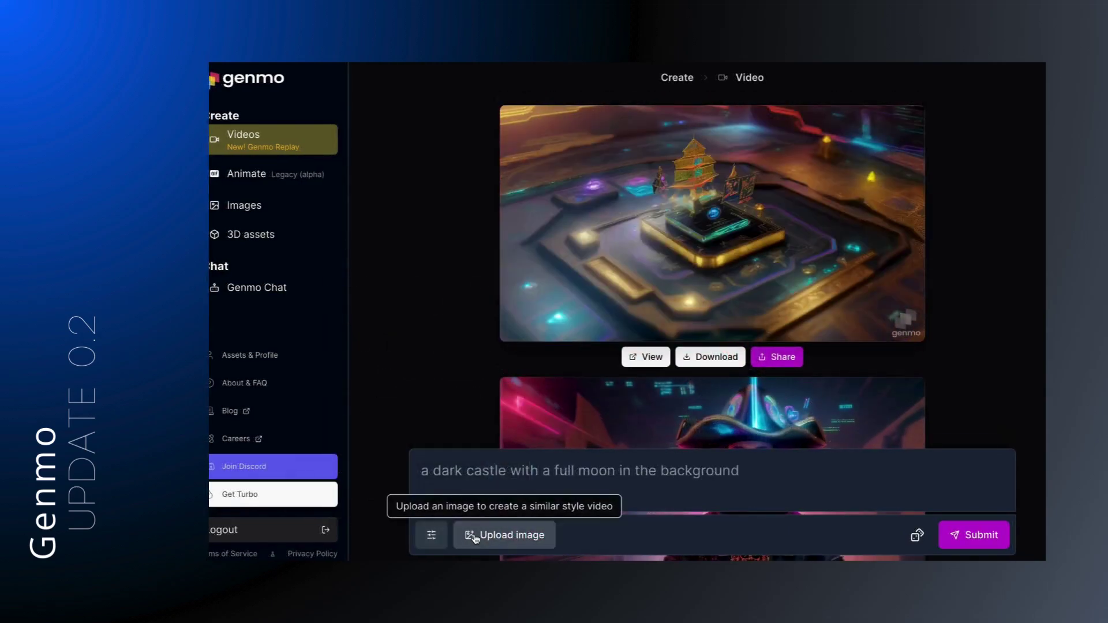
left_click(470, 534)
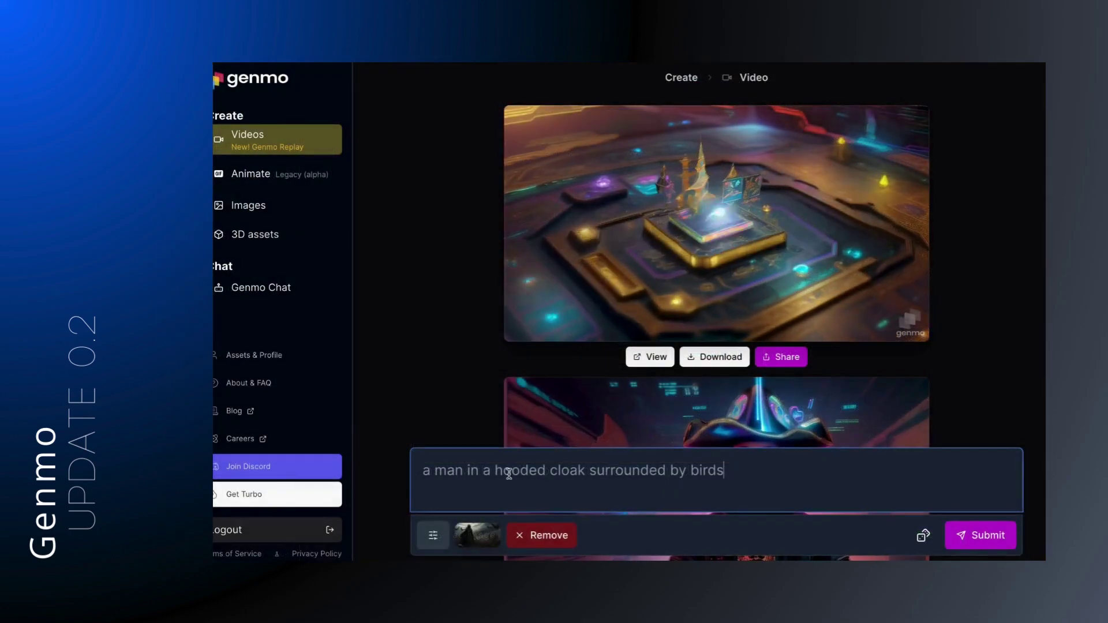
left_click(433, 536)
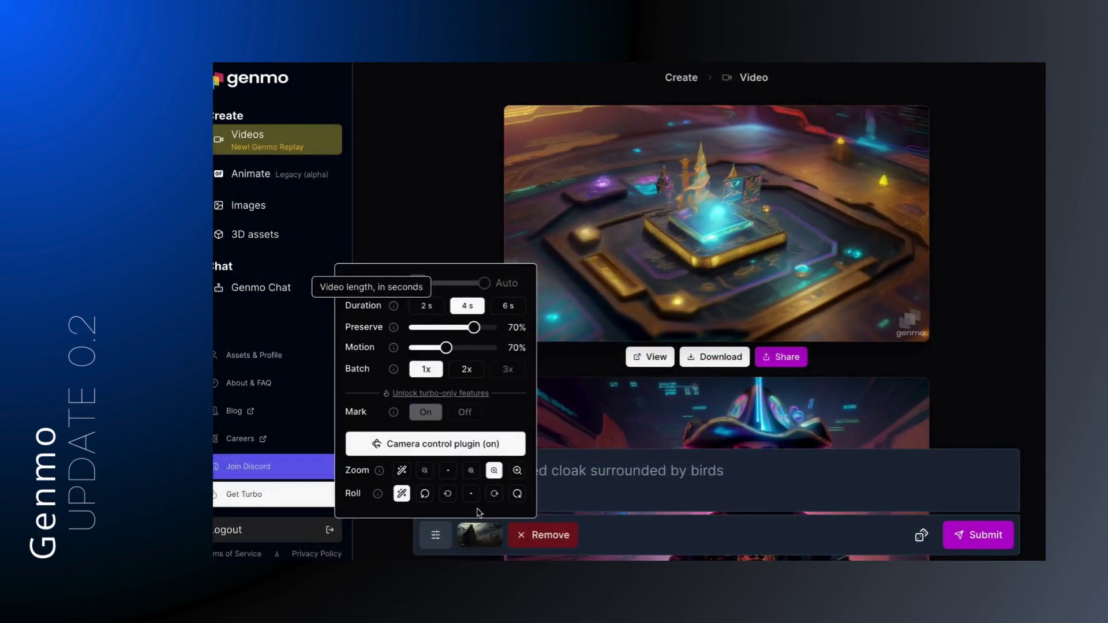
left_click(471, 470)
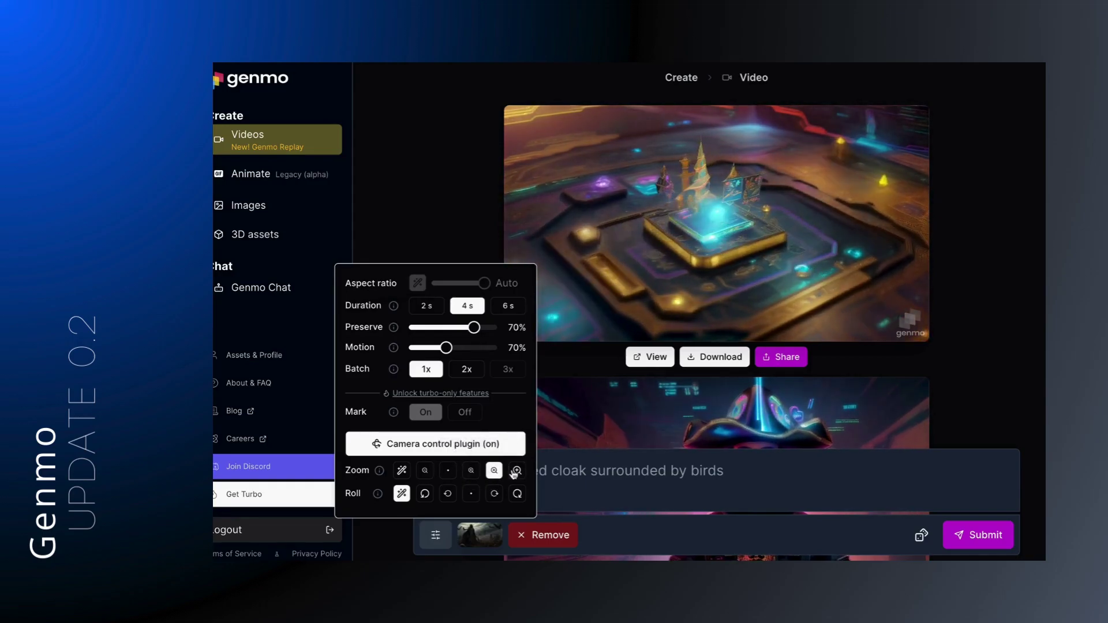
left_click(517, 470)
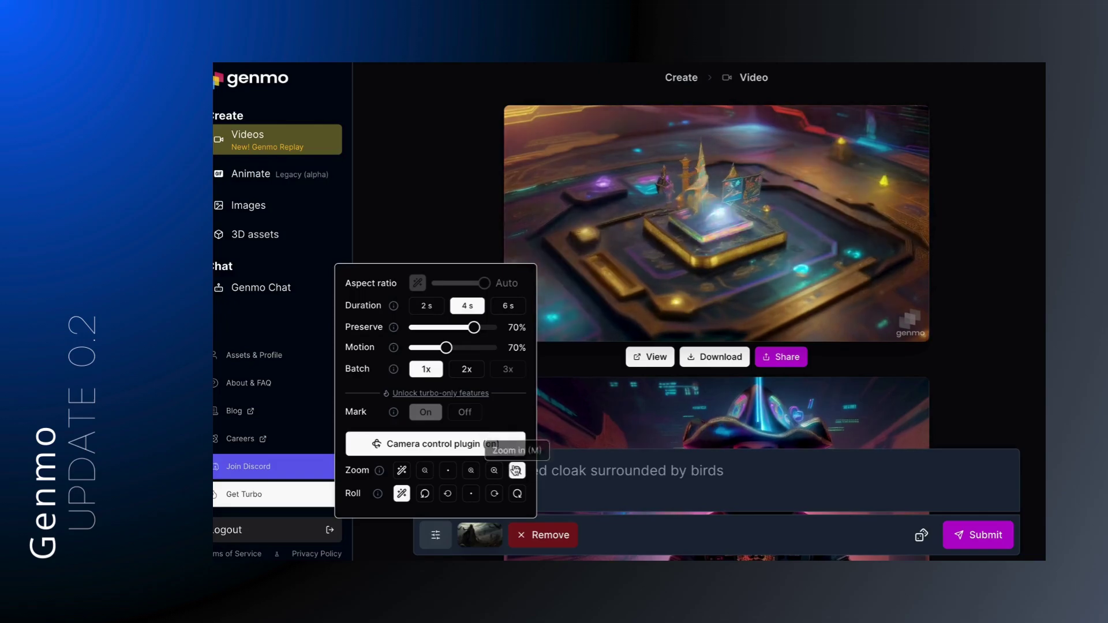
left_click(498, 472)
scroll(500, 472, "down", 2)
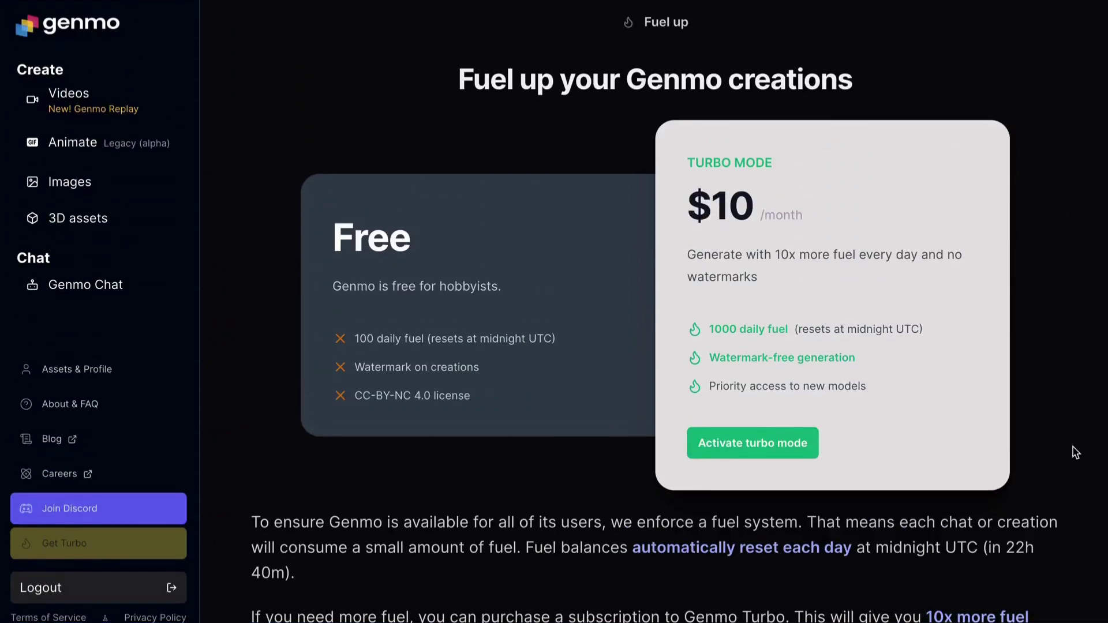
Step: Submit 'Kimono woman with sakura silhouette' as a new Genmo video prompt
scroll(1076, 453, "down", 2)
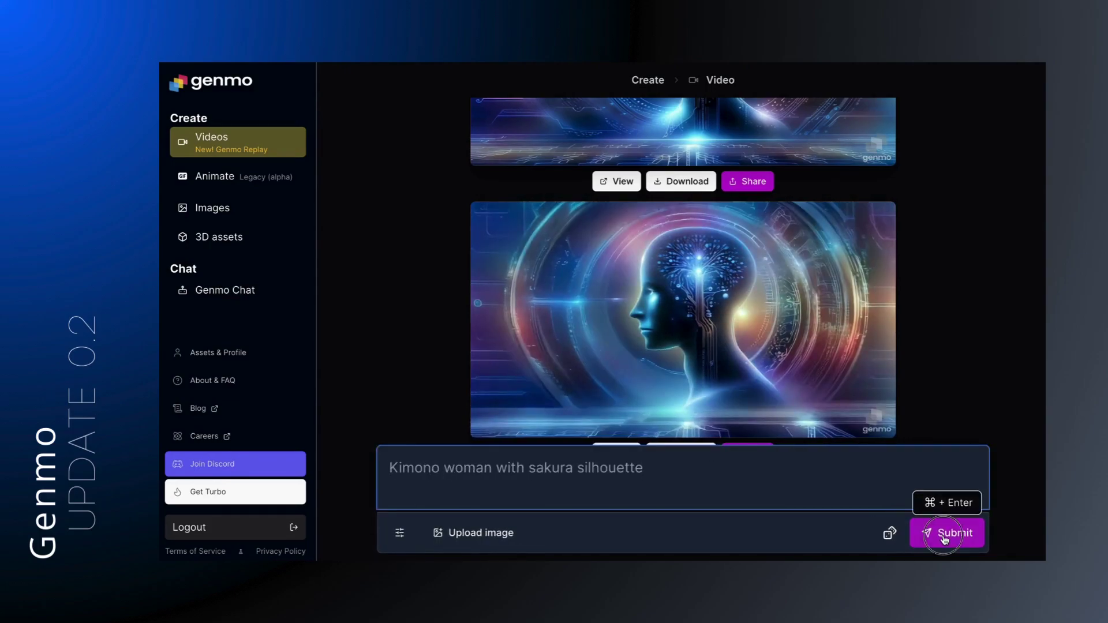
left_click(945, 536)
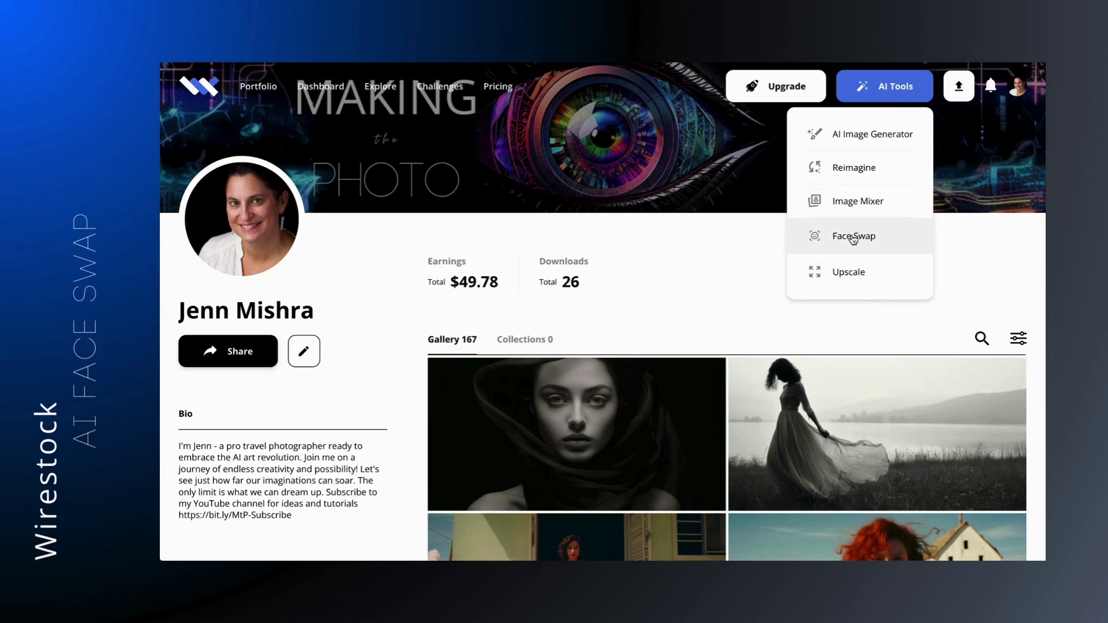
Step: Open Face Swap on the red-haired woman photo and close the three-women preview
left_click(854, 238)
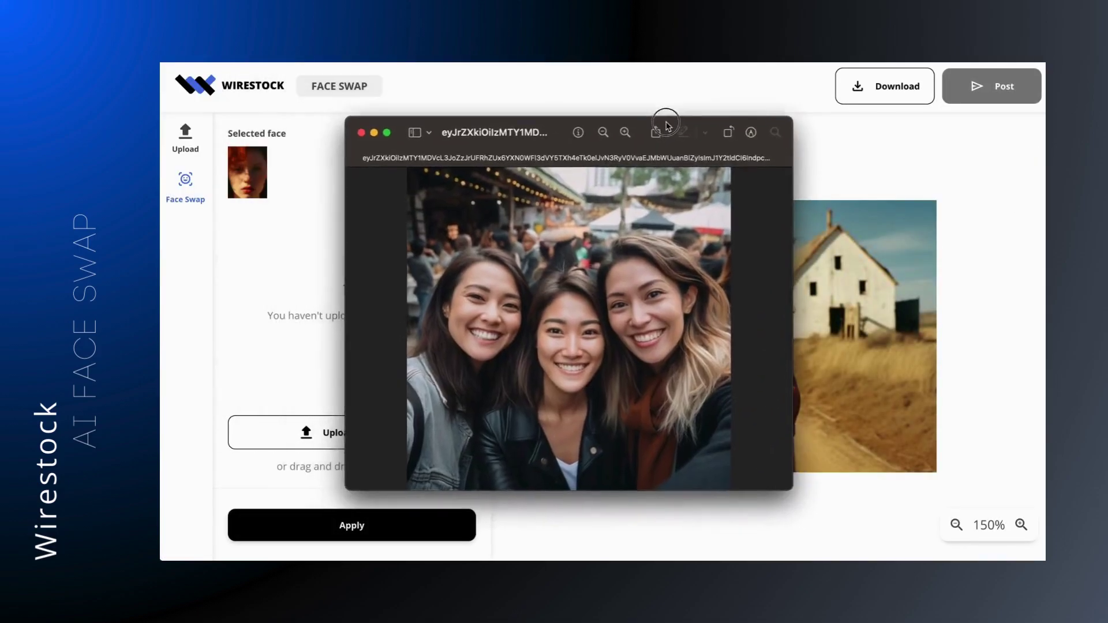
left_click_drag(663, 116, 702, 104)
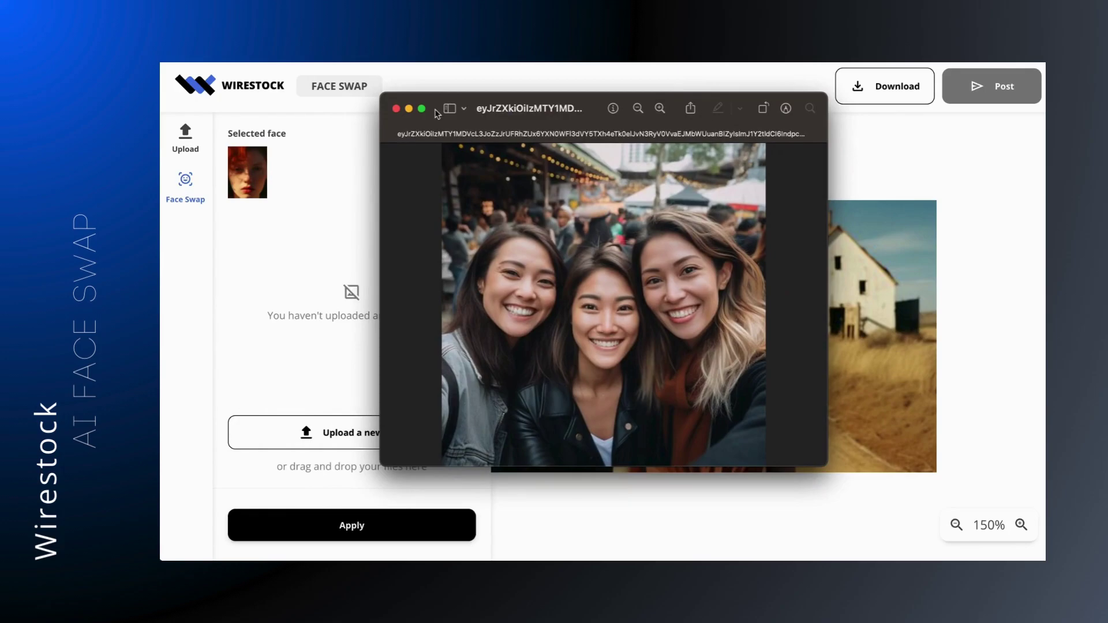
left_click(396, 109)
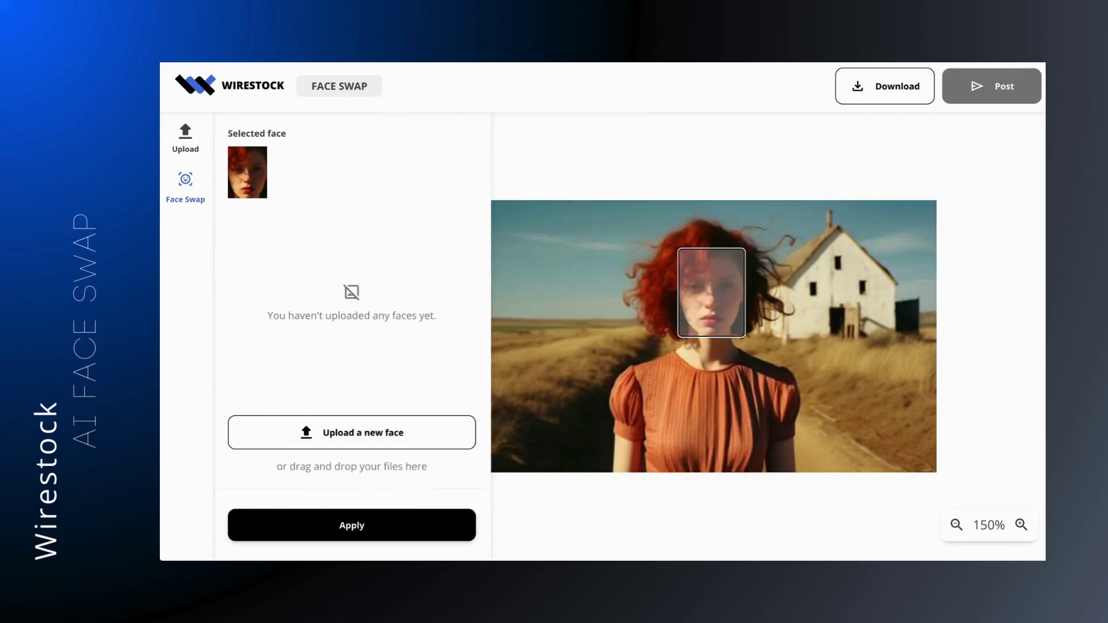
Step: Upload the three-women group photo as the face source and apply the swap
left_click(358, 438)
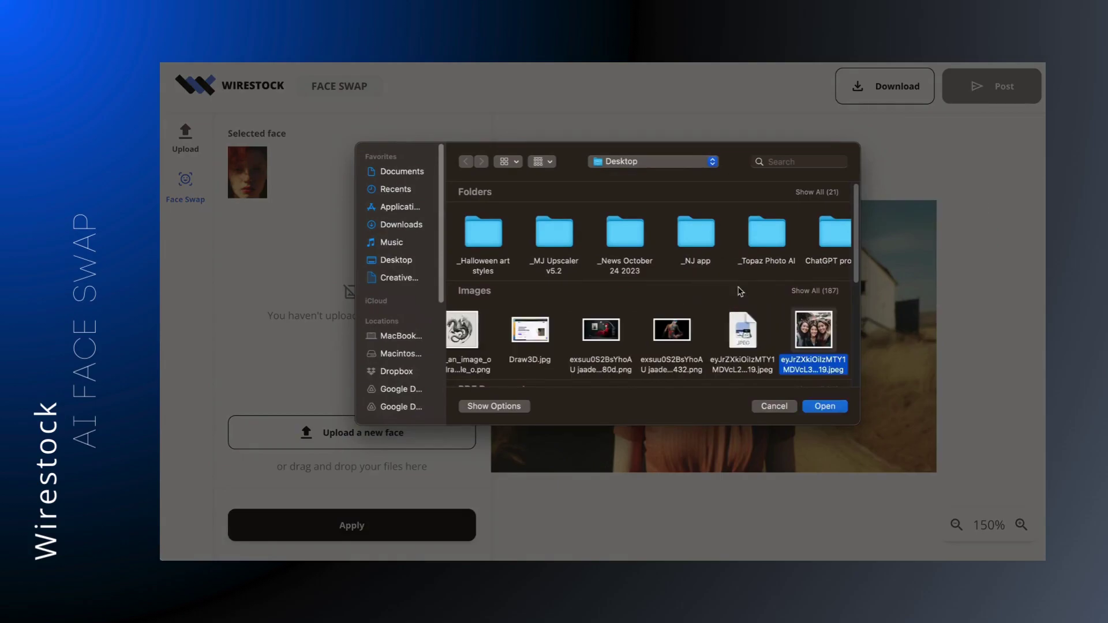
left_click(829, 407)
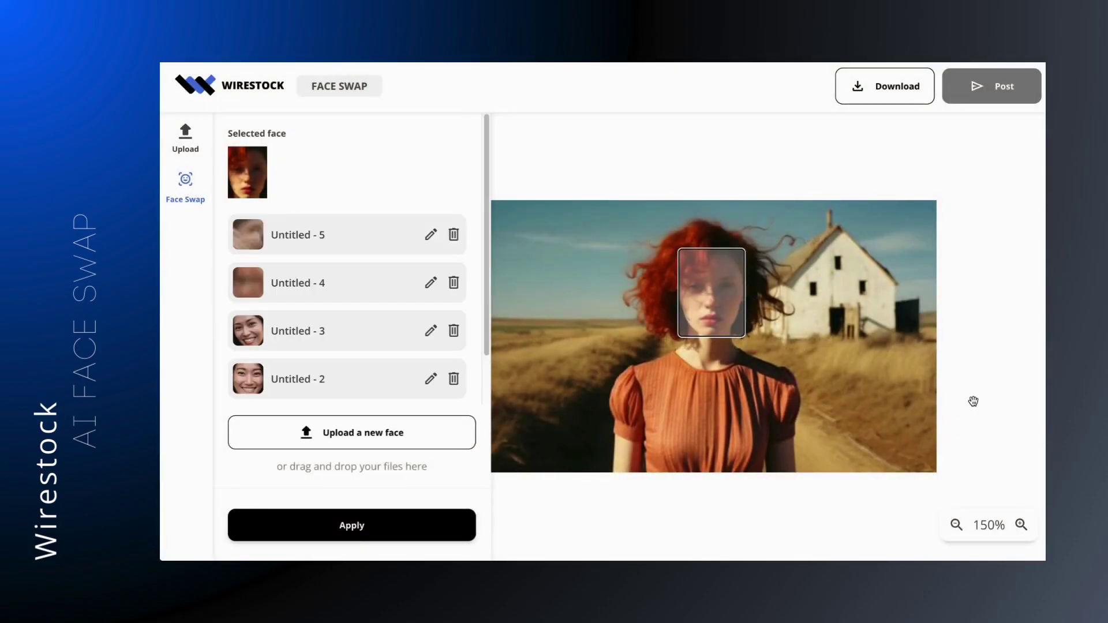
scroll(318, 329, "down", 1)
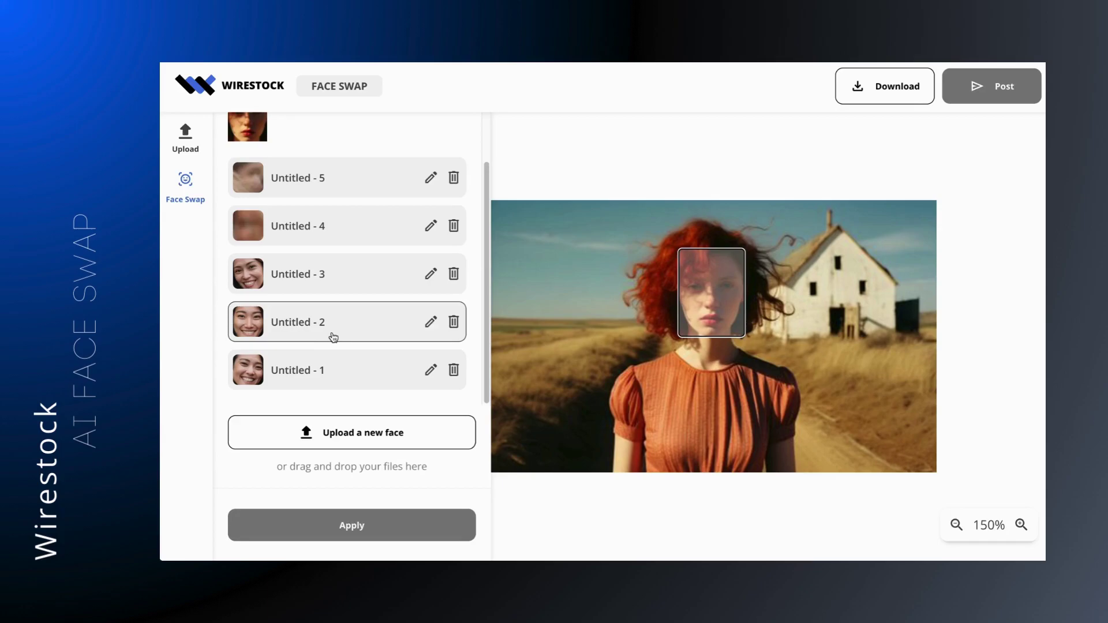
left_click(355, 522)
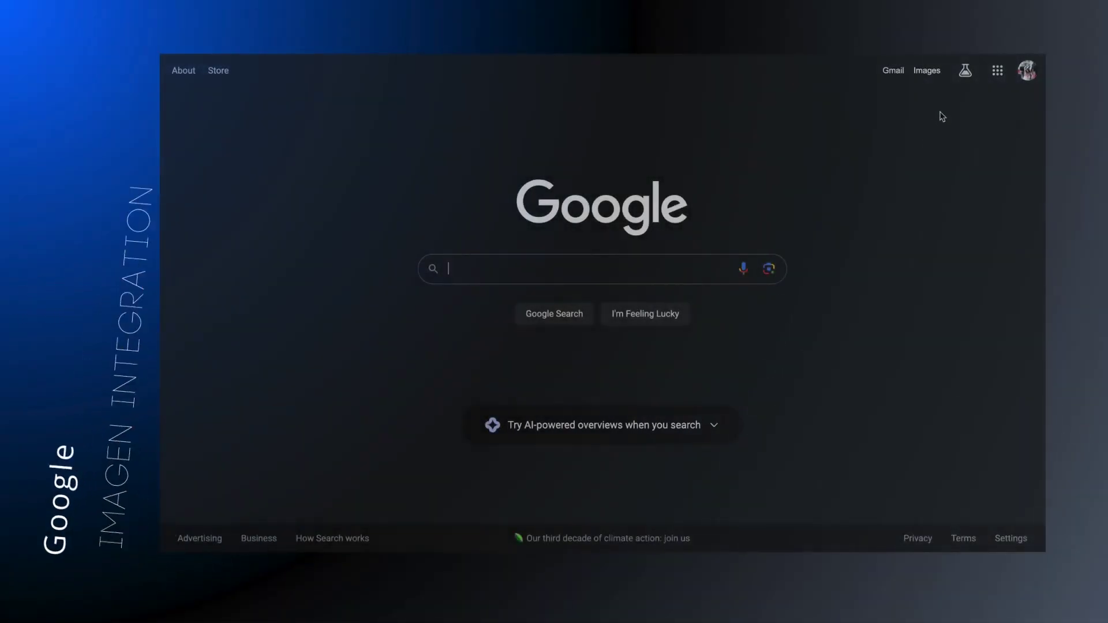
Step: In Search Labs, run an autumn-leaves search, then search 'draw an image of a dragon'
left_click(965, 71)
left_click(359, 459)
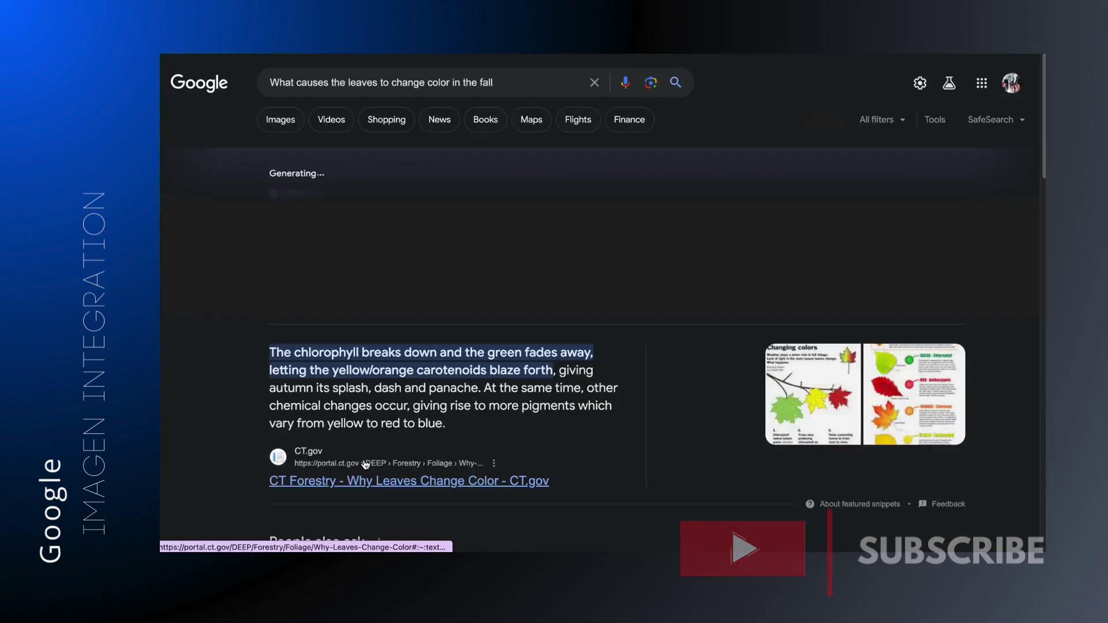
left_click(425, 81)
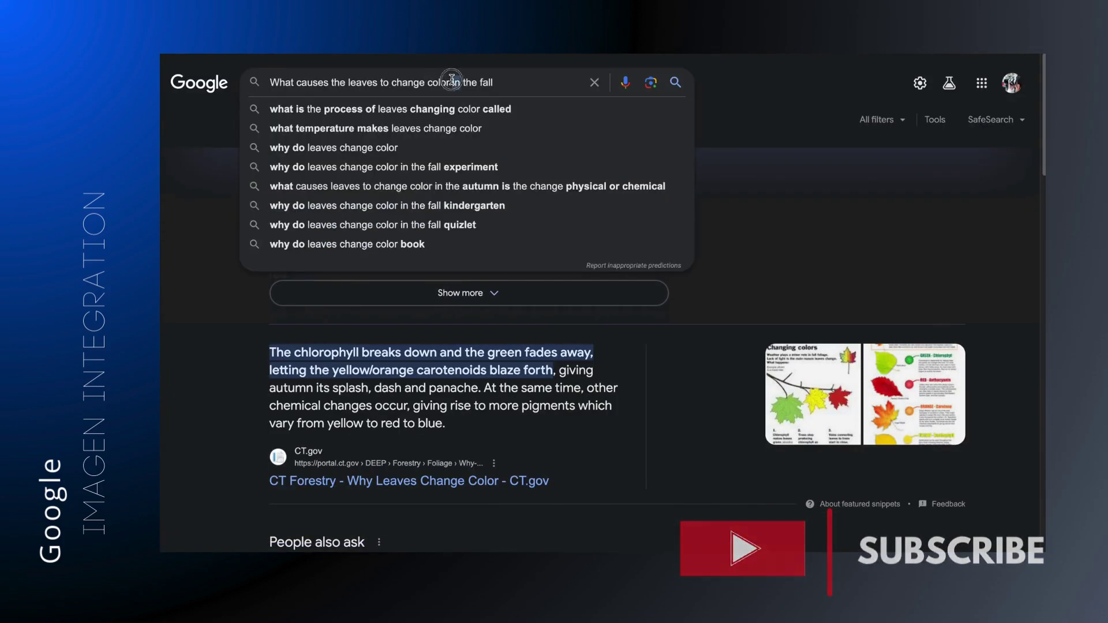
key("ctrl+a")
type("draw")
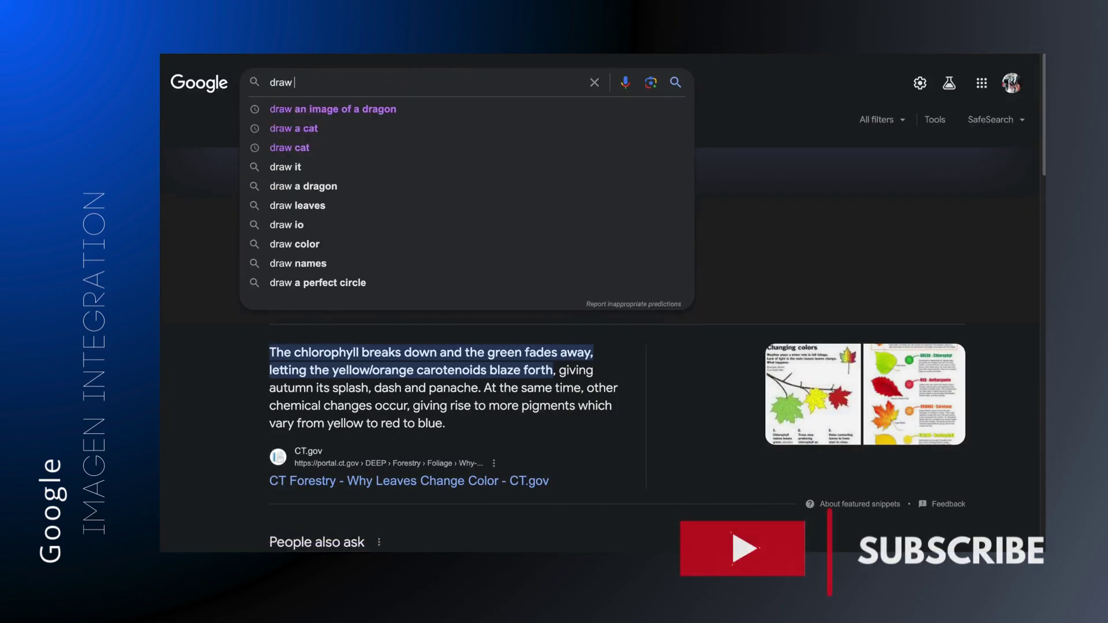
left_click(379, 109)
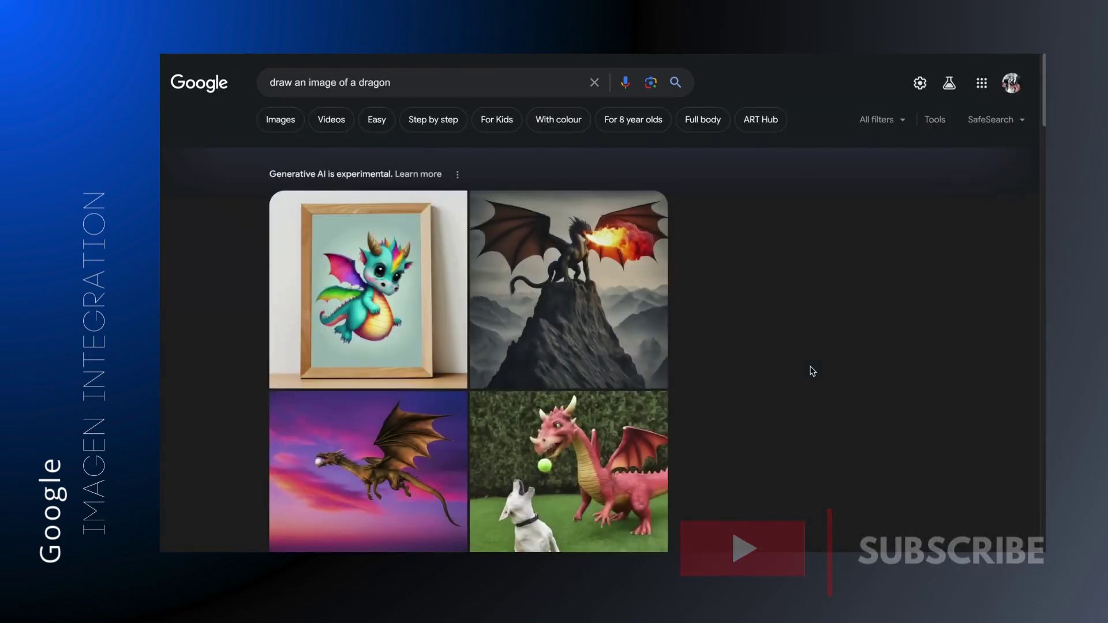
Step: Browse the flying, pink and rainbow cartoon dragon images, ending on the cartoon dragon
scroll(813, 371, "down", 3)
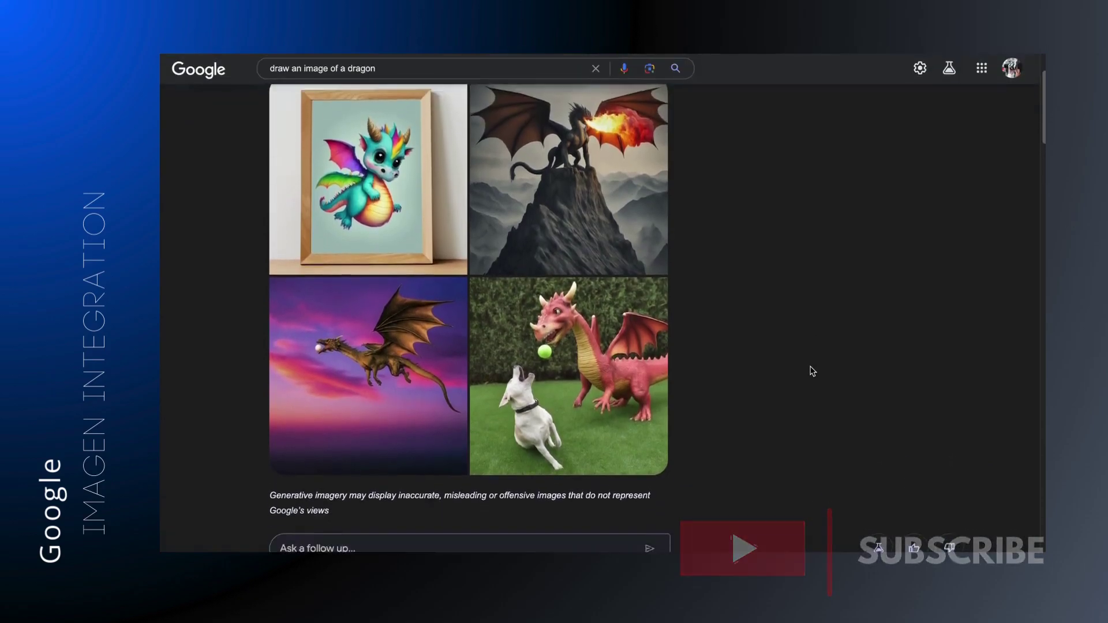
left_click(427, 338)
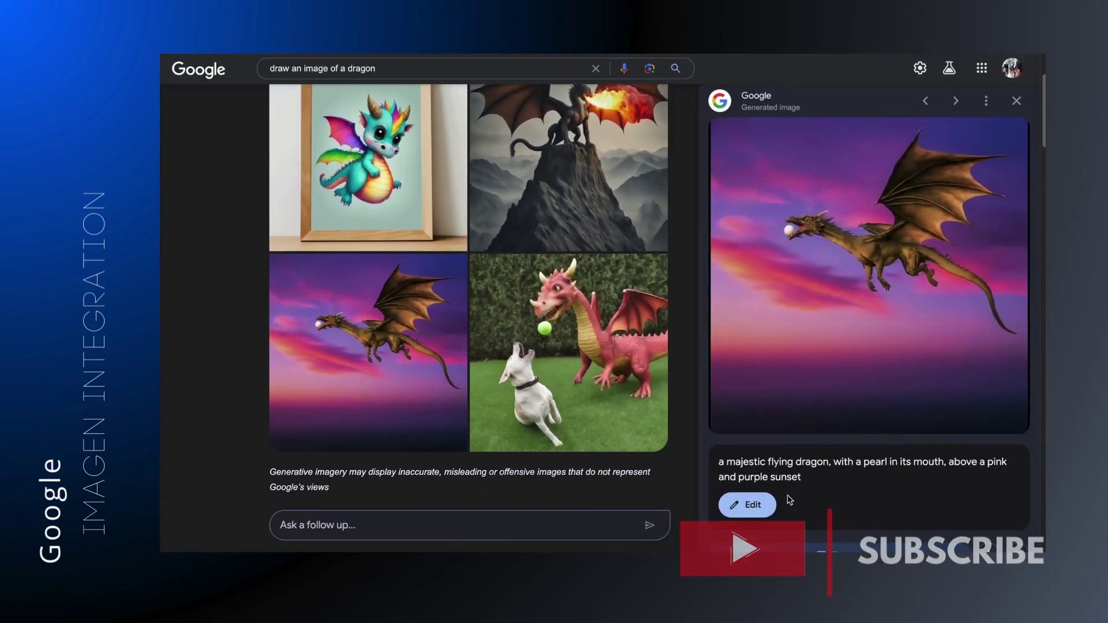
left_click(609, 380)
left_click(577, 191)
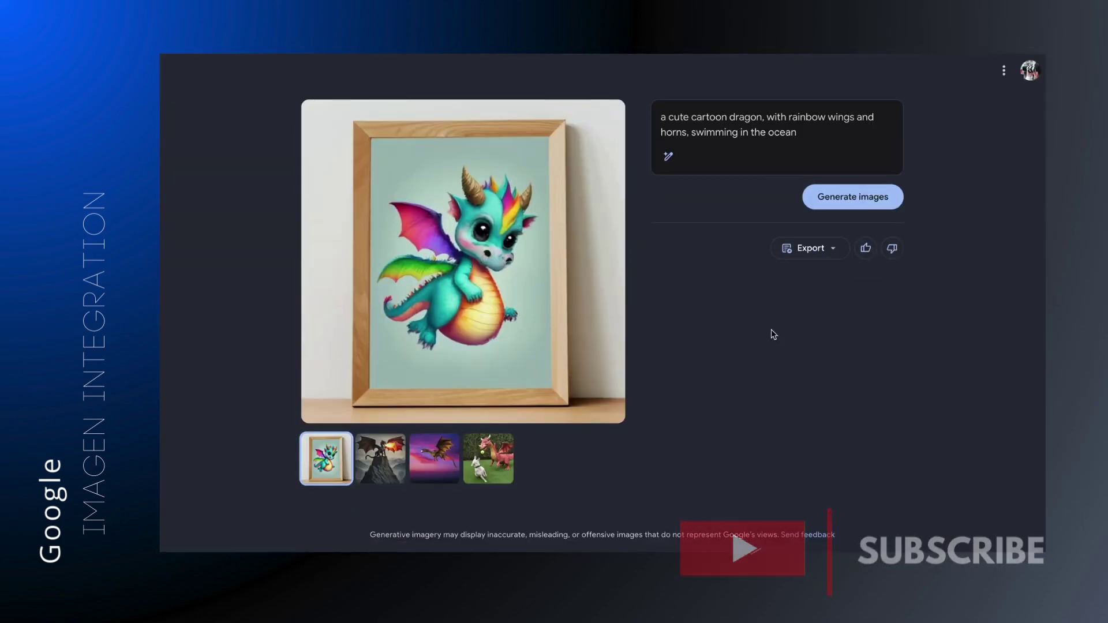
Step: Open and dismiss the dragon's export options, then edit the dragon prompt
left_click(835, 249)
left_click(893, 307)
left_click(697, 117)
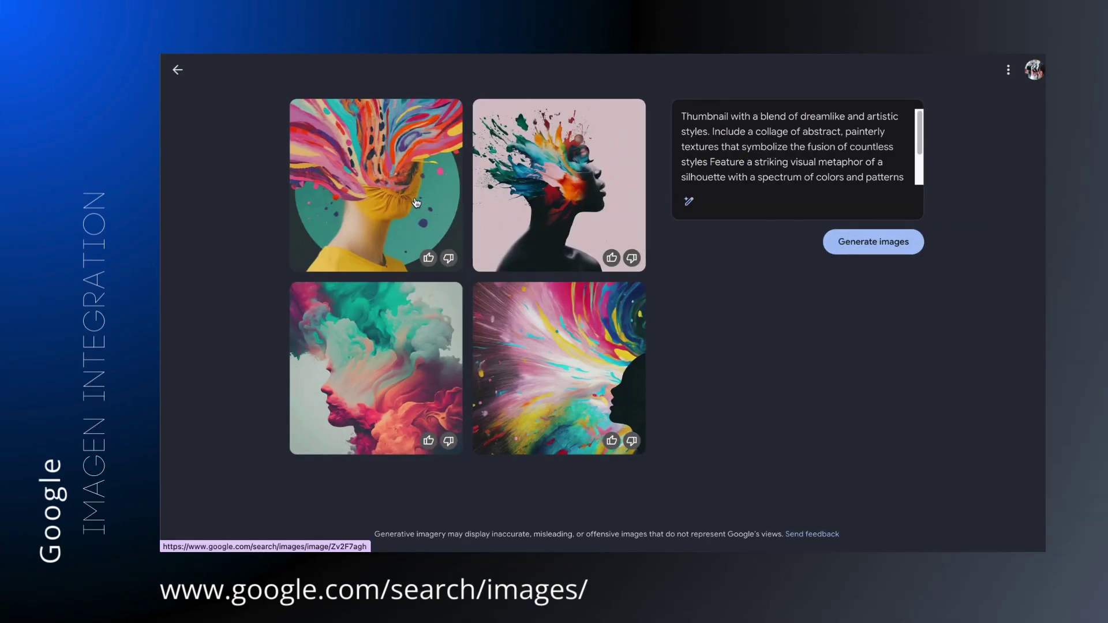
Step: Compare the four abstract portraits and download the paint-splash silhouette image
left_click(416, 202)
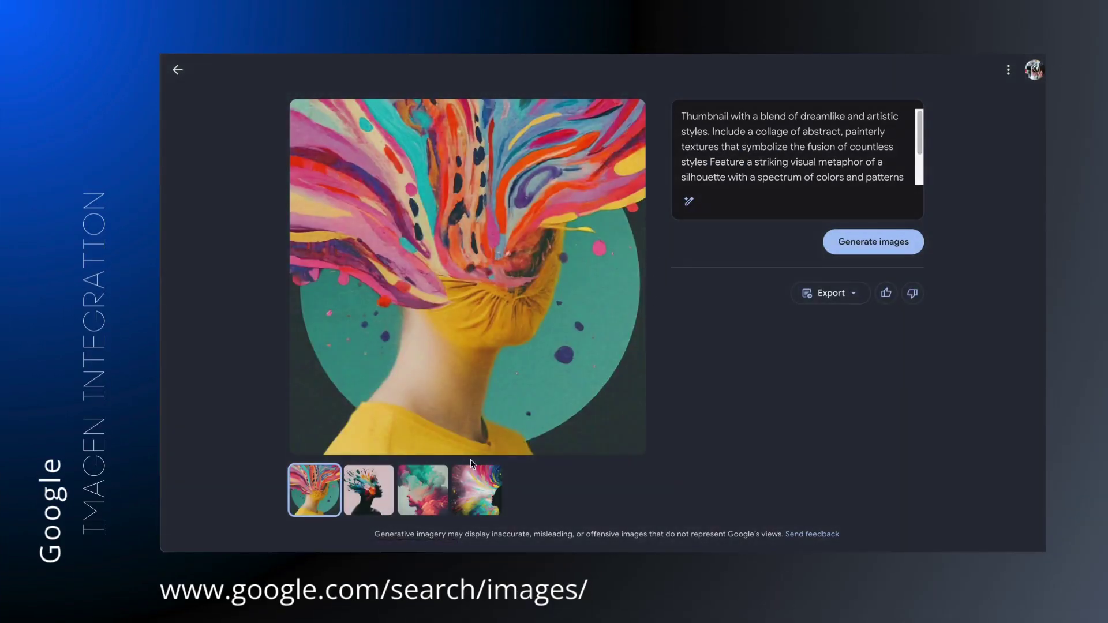
left_click(368, 491)
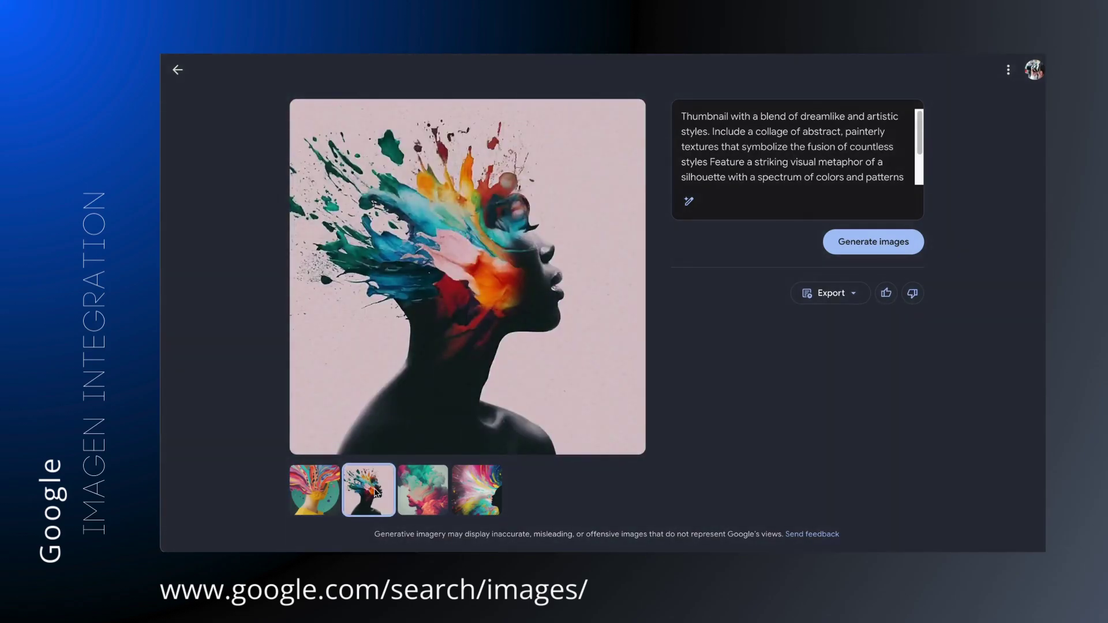
left_click(418, 501)
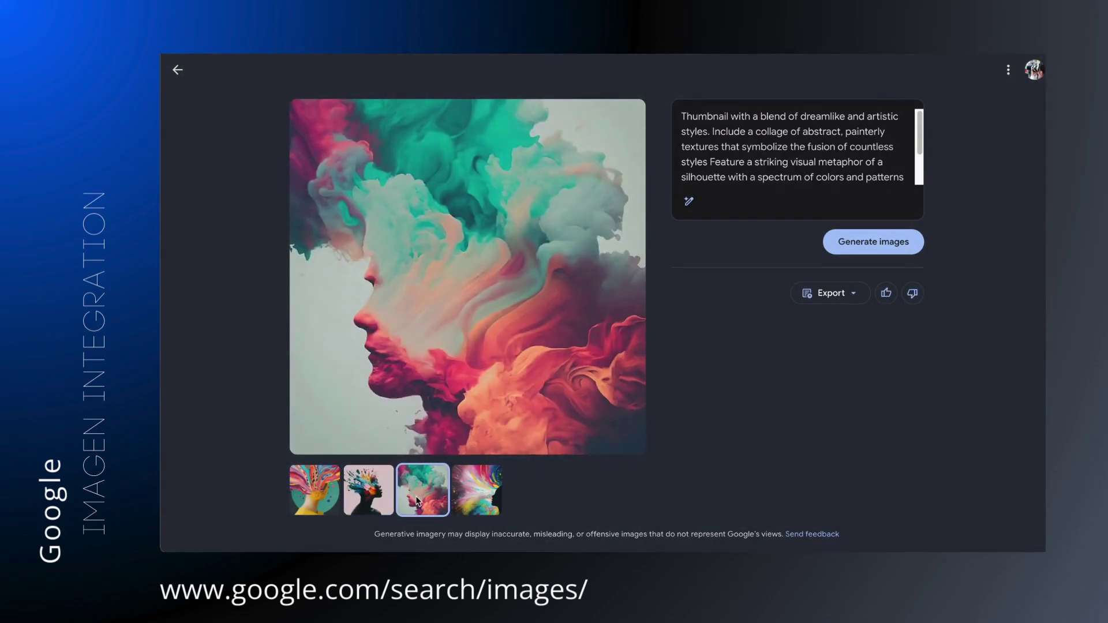
left_click(482, 506)
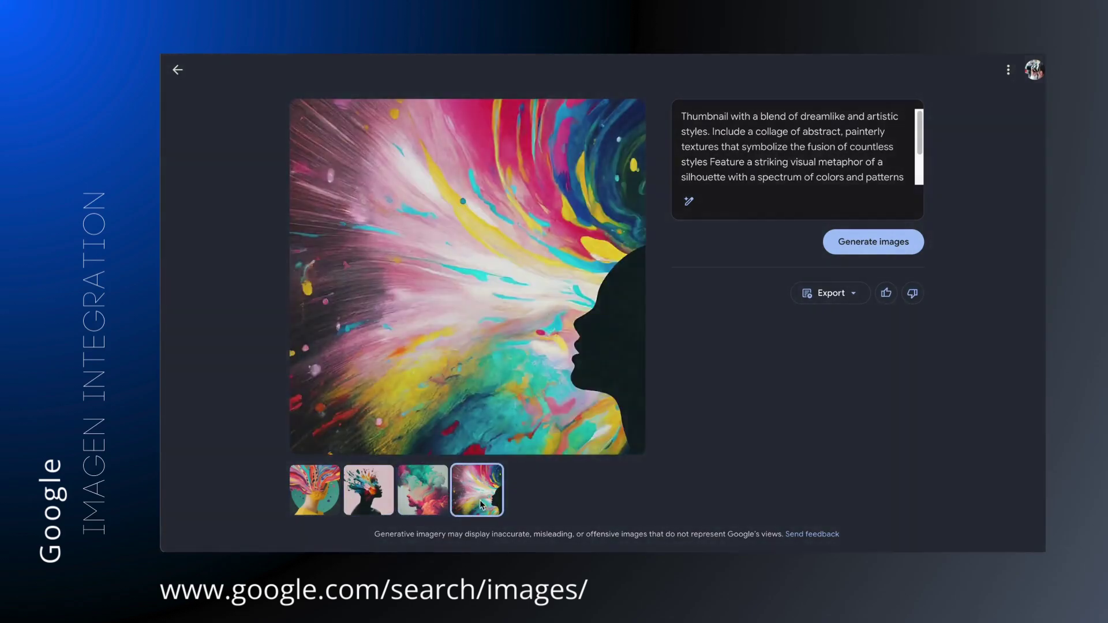
left_click(376, 502)
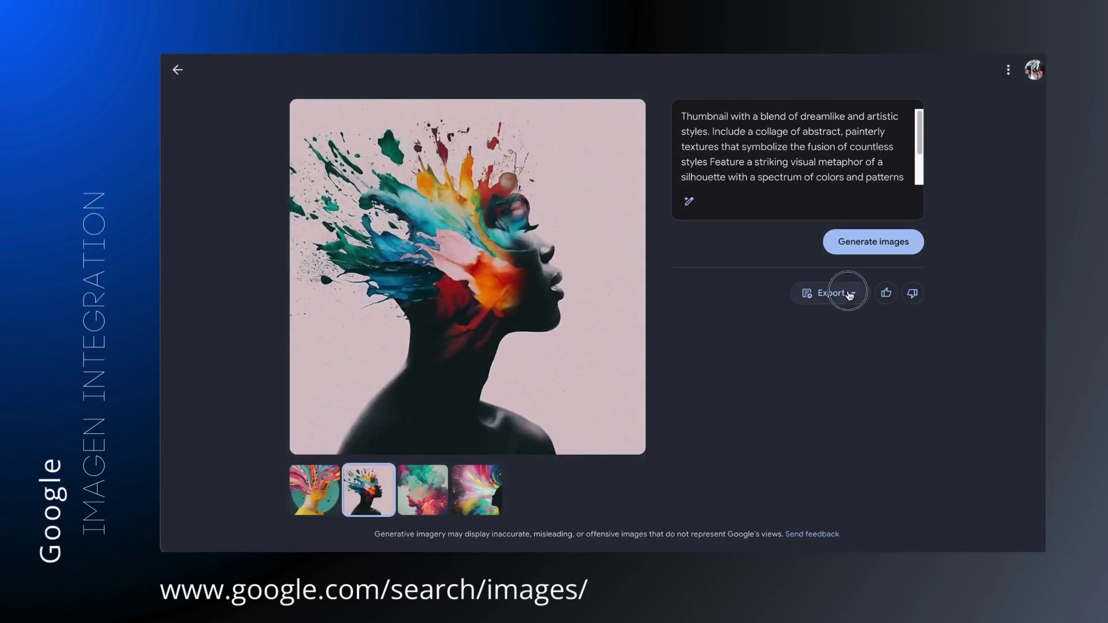
left_click(849, 294)
left_click(840, 325)
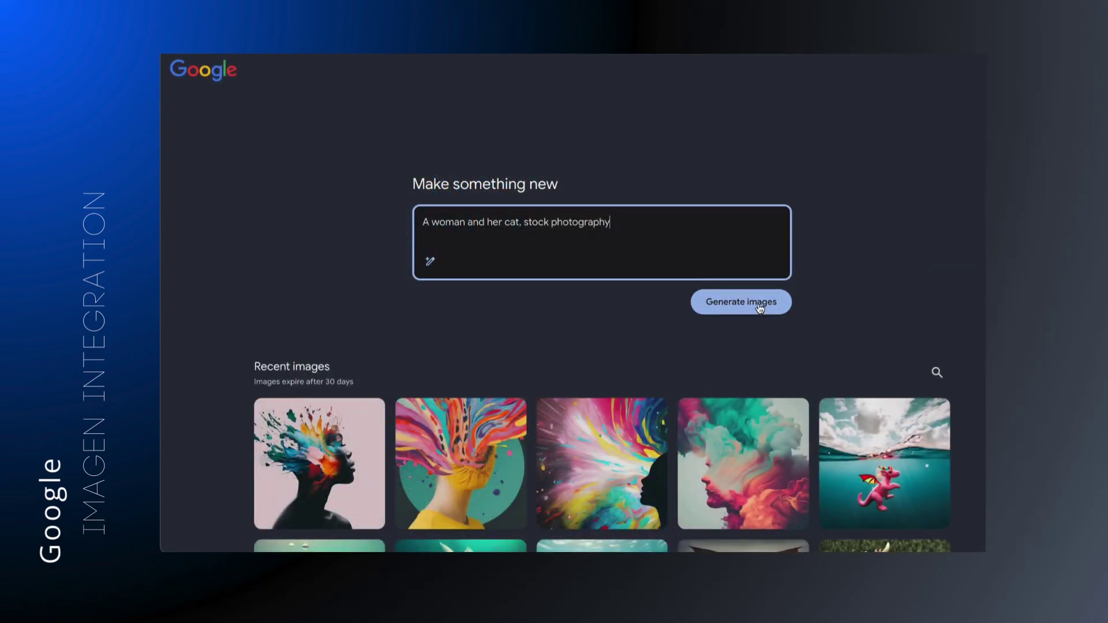
Step: Enhance the 'A woman and her cat, stock photography' prompt, generate images, and read the unavailability notice
left_click(430, 261)
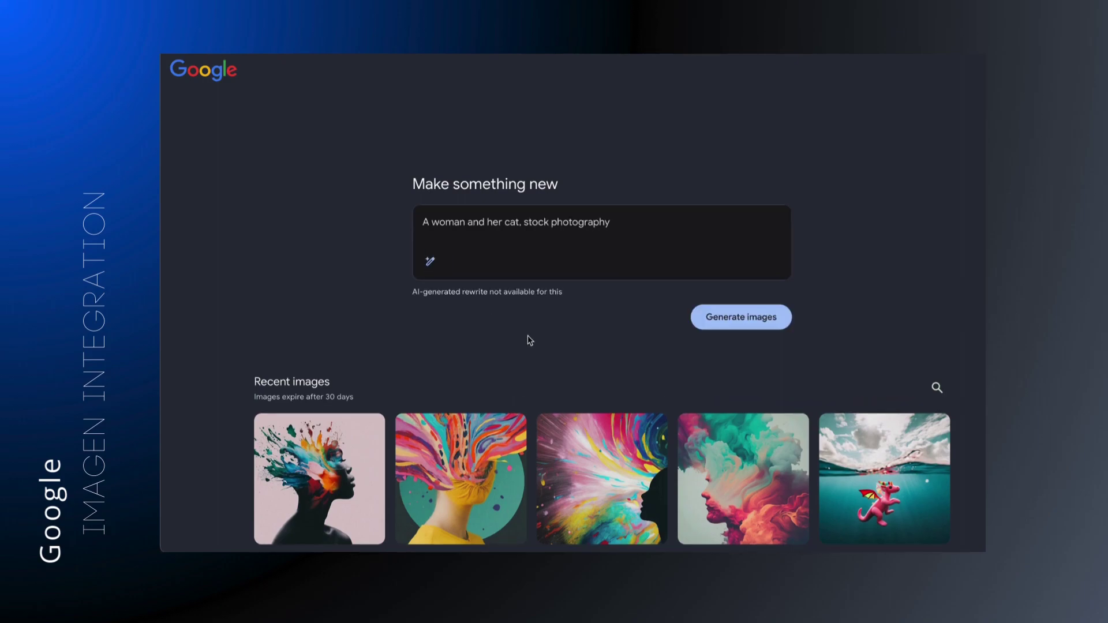
left_click(730, 319)
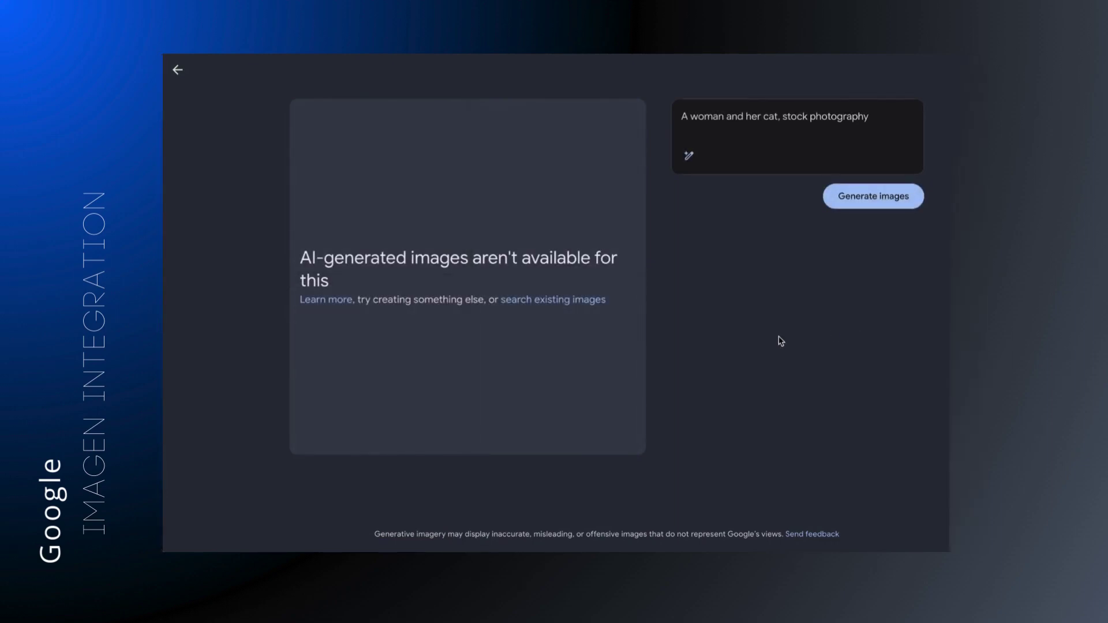
left_click(582, 301)
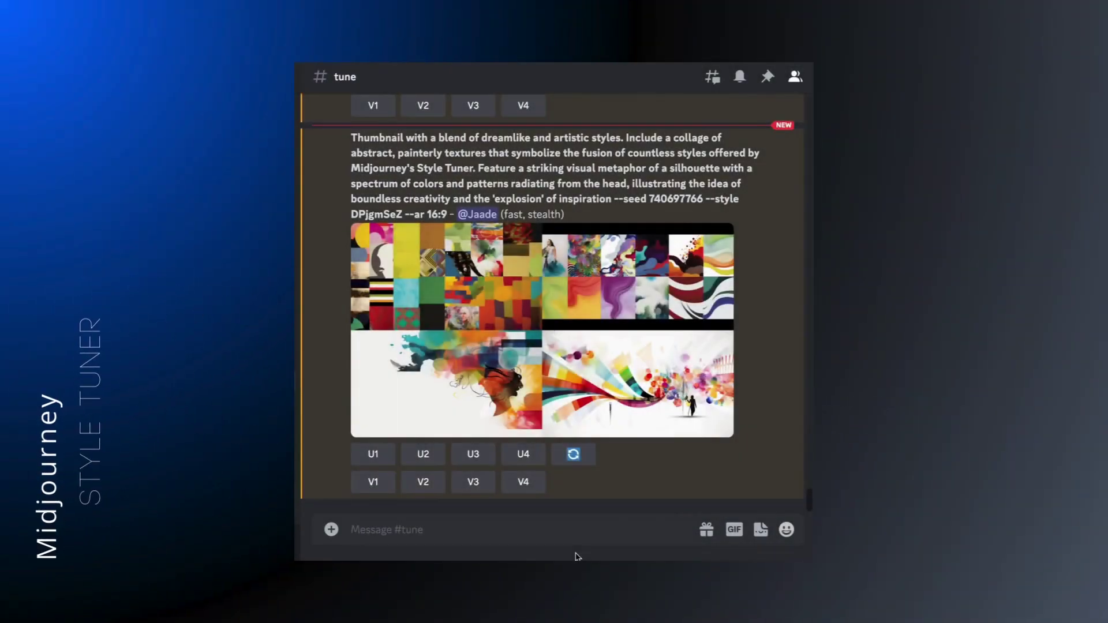
Step: Run /imagine with the Vladimir Kush & James Jean prompt and --style 10j3e84U9
type("/i")
key("Return")
type("artwork in the style of Vladimir Kush & James Jean --style 10j3e84U9")
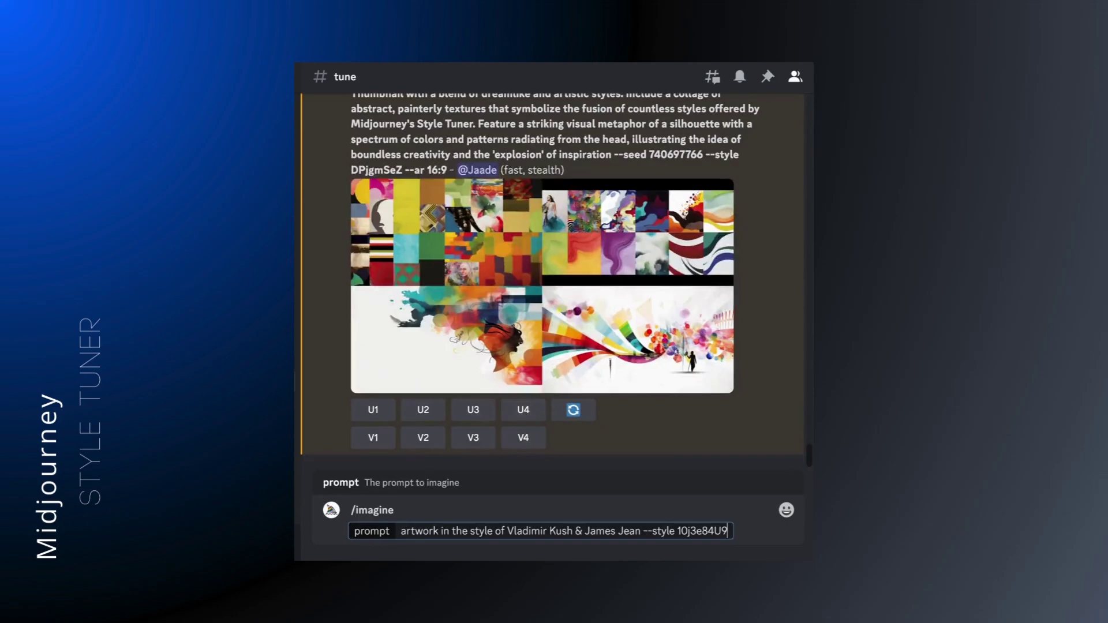
key("Return")
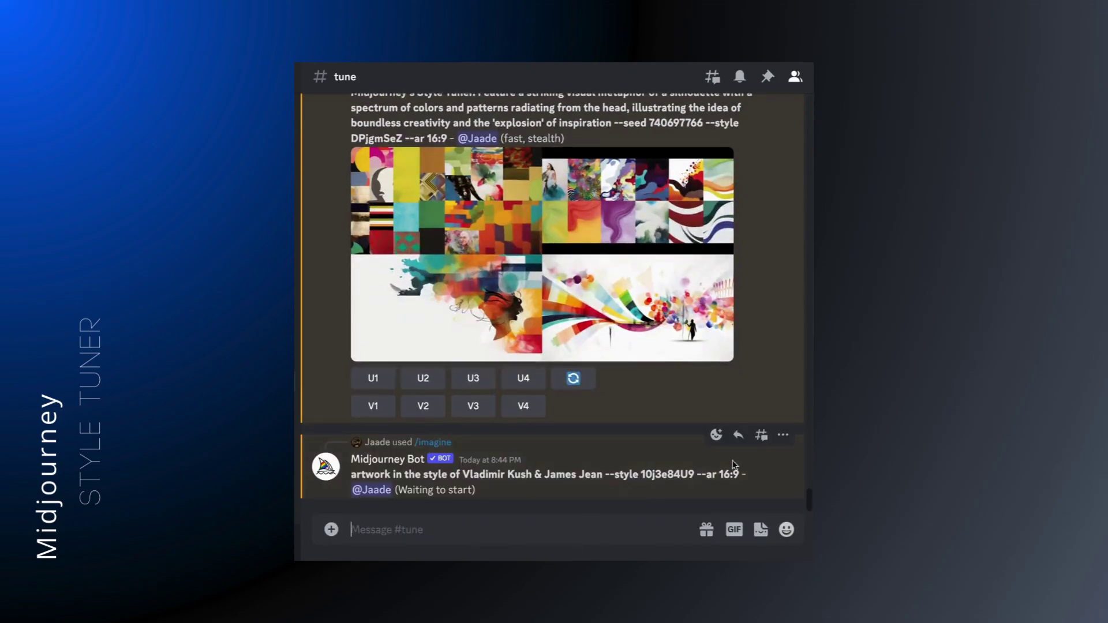
Step: Adjust row 3 on the tuner page, then submit the earlier thumbnail prompt with the new style
scroll(792, 448, "up", 3)
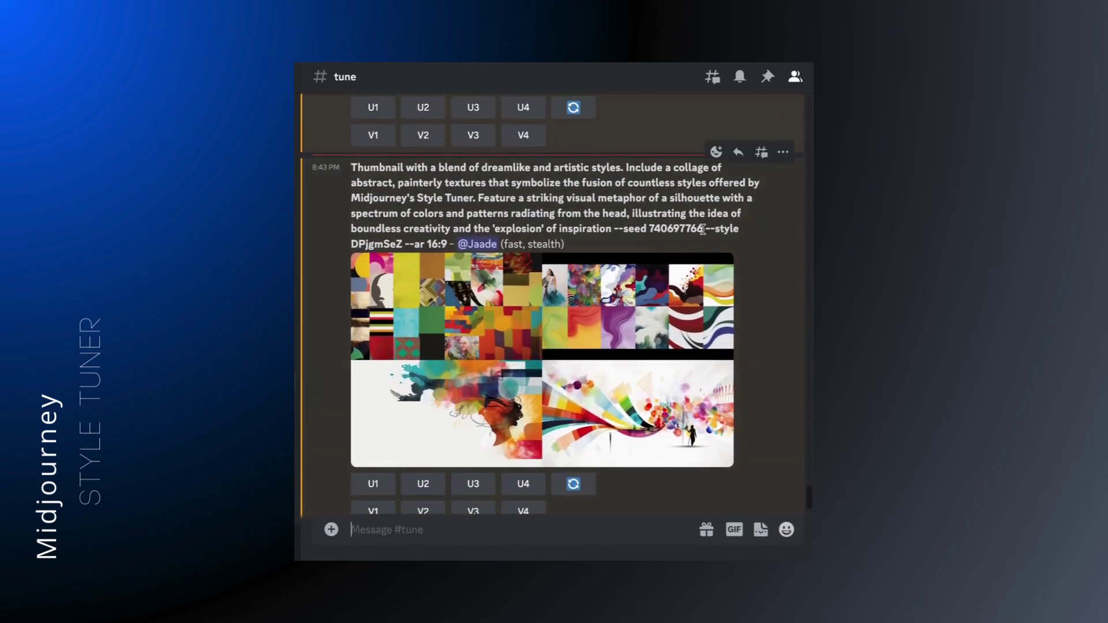
left_click_drag(703, 229, 359, 168)
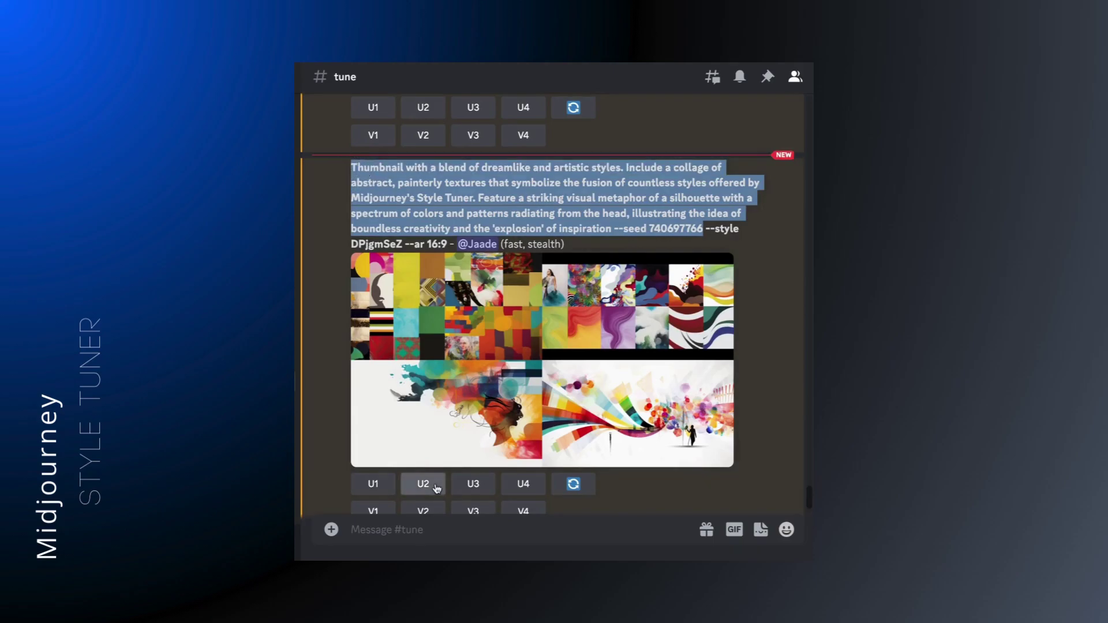
scroll(444, 488, "down", 3)
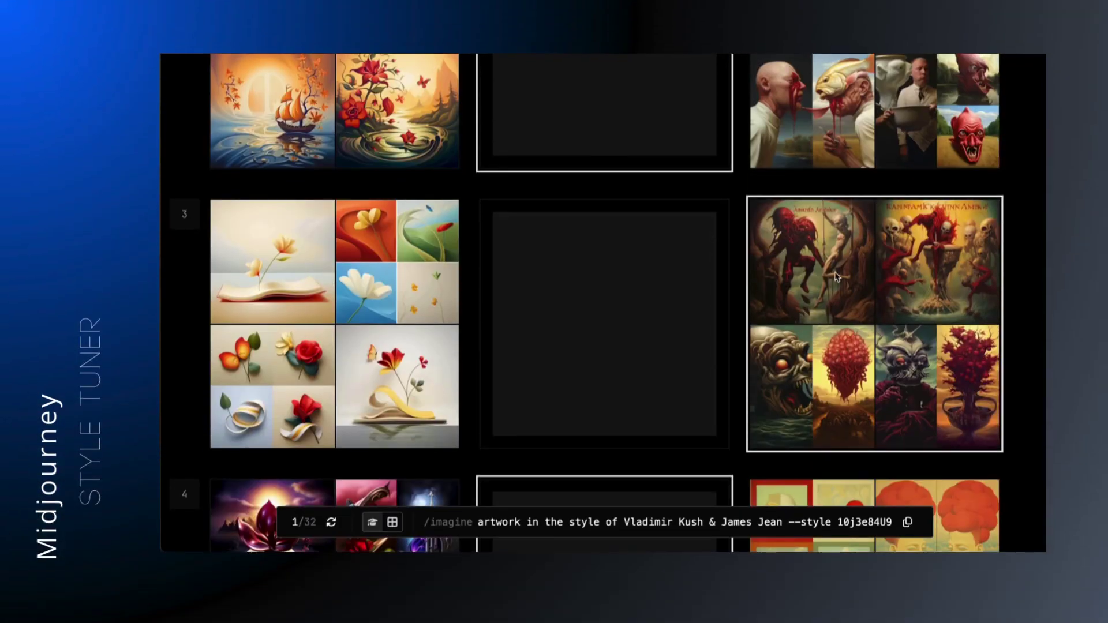
left_click(435, 358)
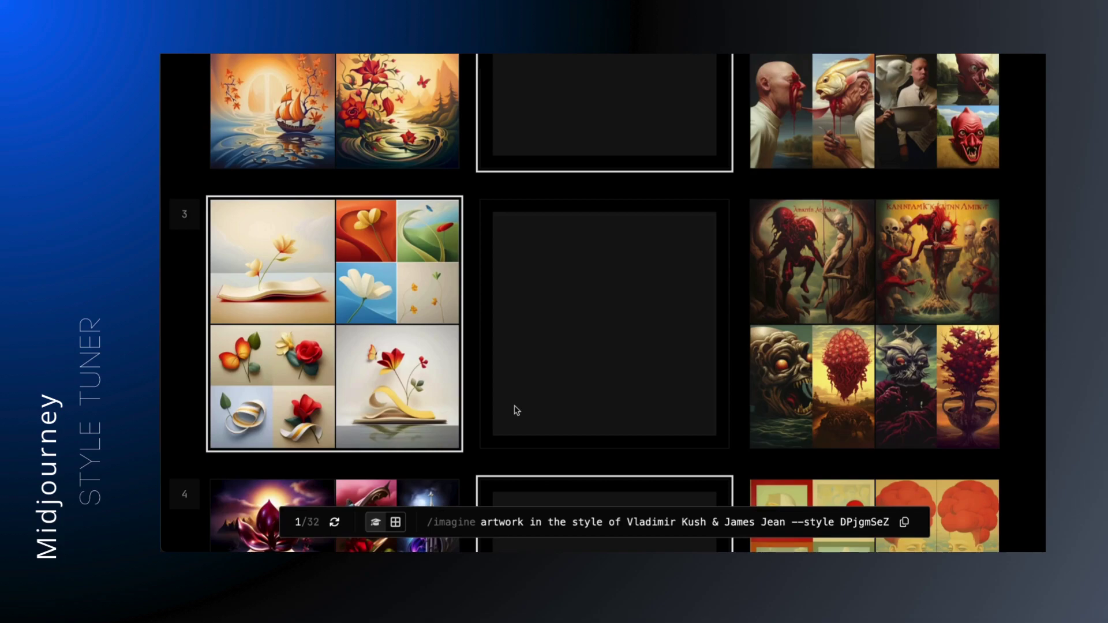
left_click(863, 362)
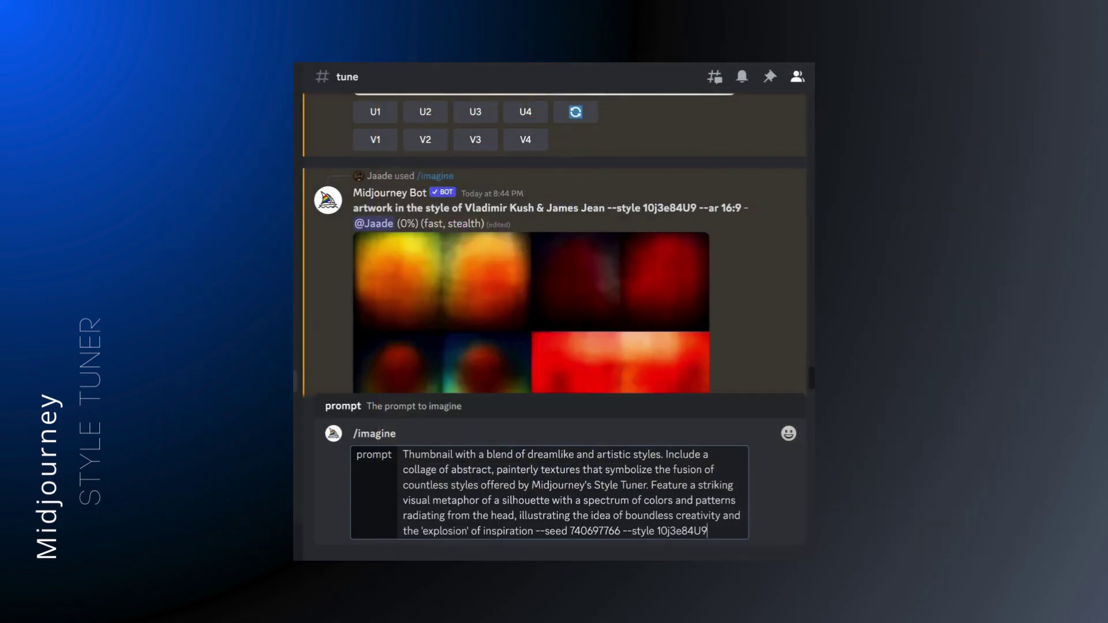
key("Return")
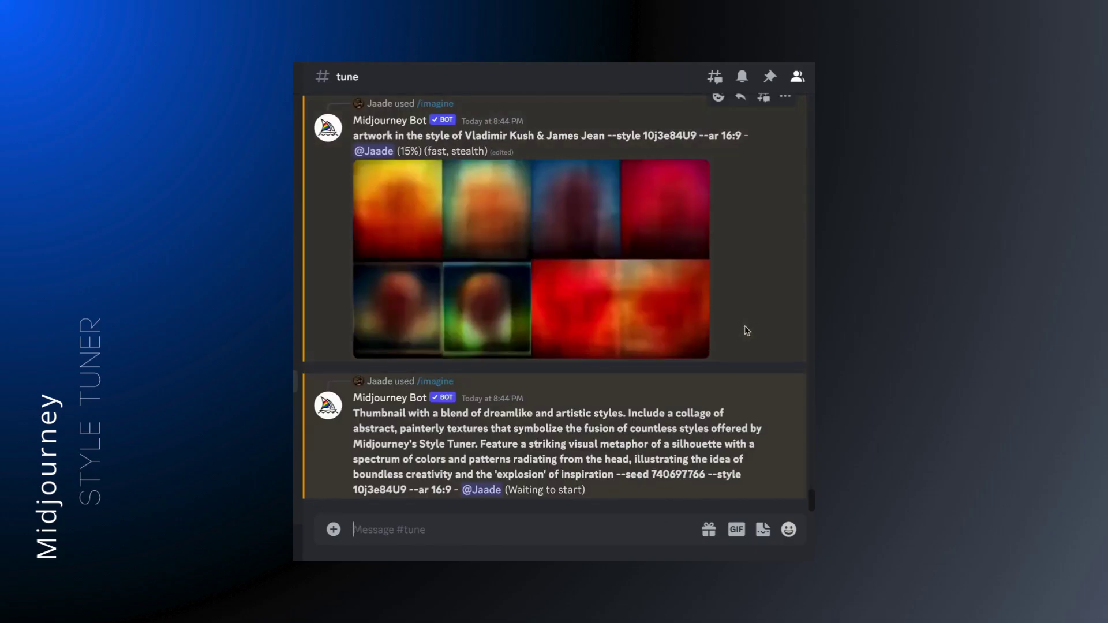
scroll(746, 331, "up", 1)
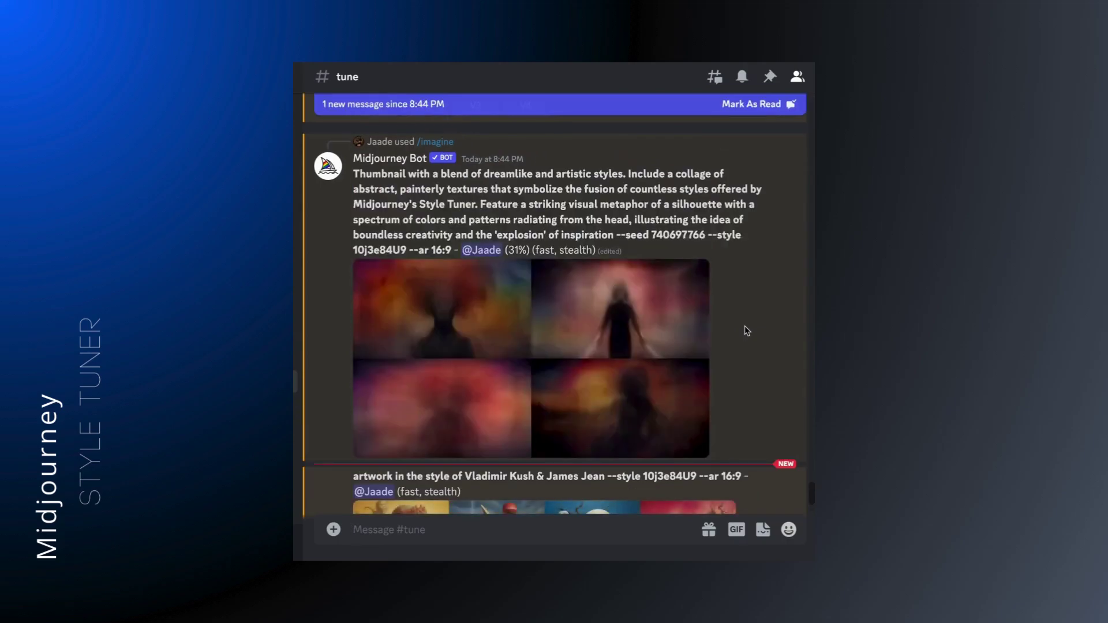
scroll(747, 330, "down", 5)
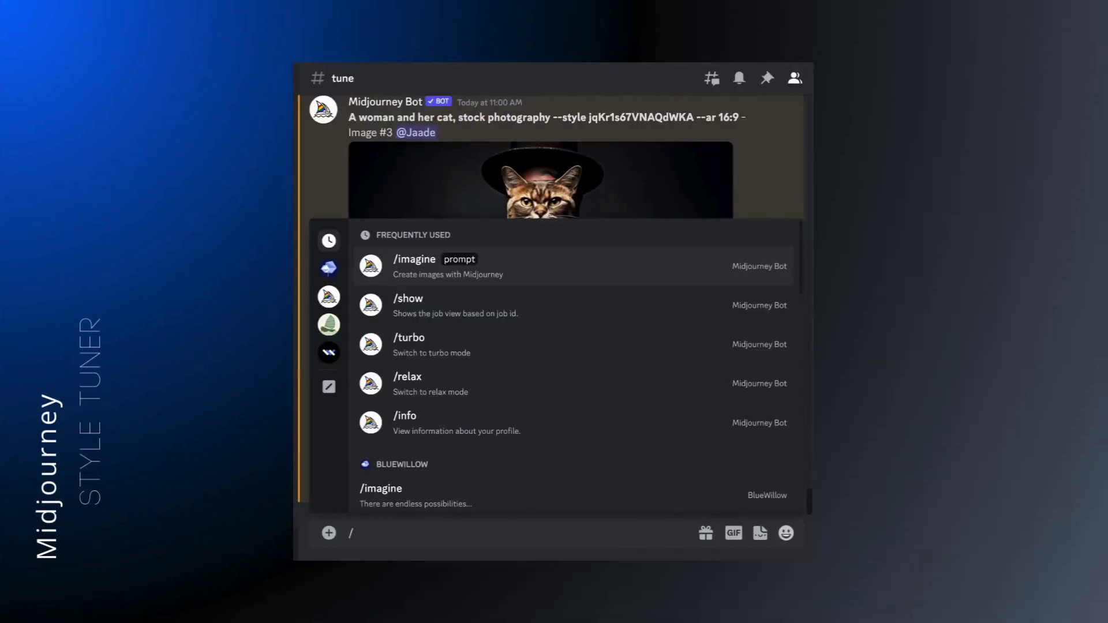
Step: Create a /tune style tuner from the luminous-tattoo woman prompt and copy the prompt with code 9sTtk49osLQi9iv
type("tune")
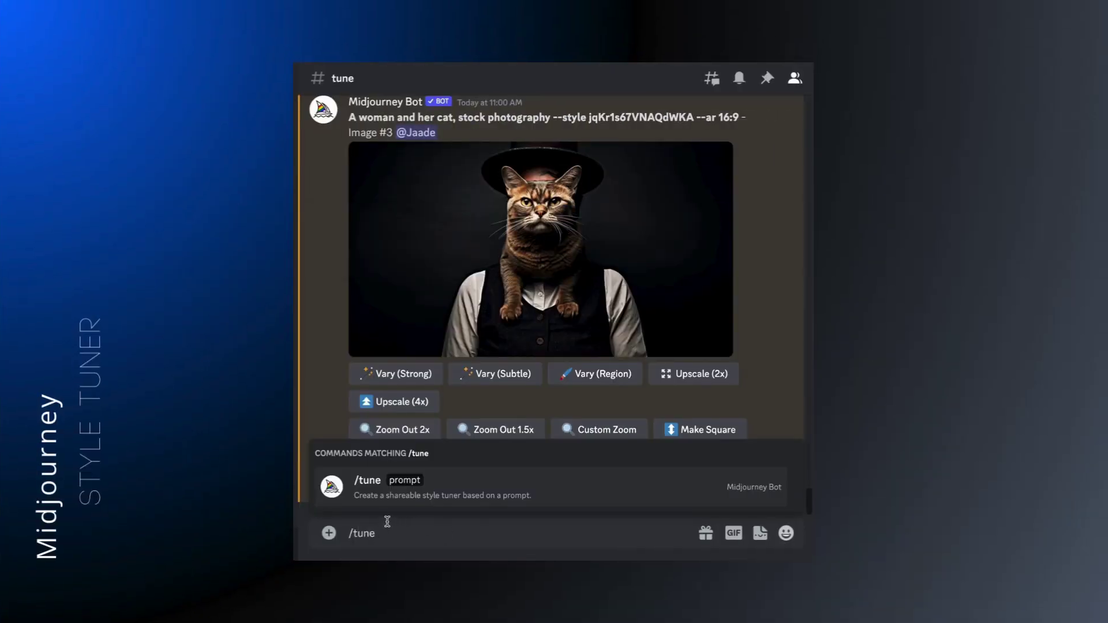
left_click(397, 484)
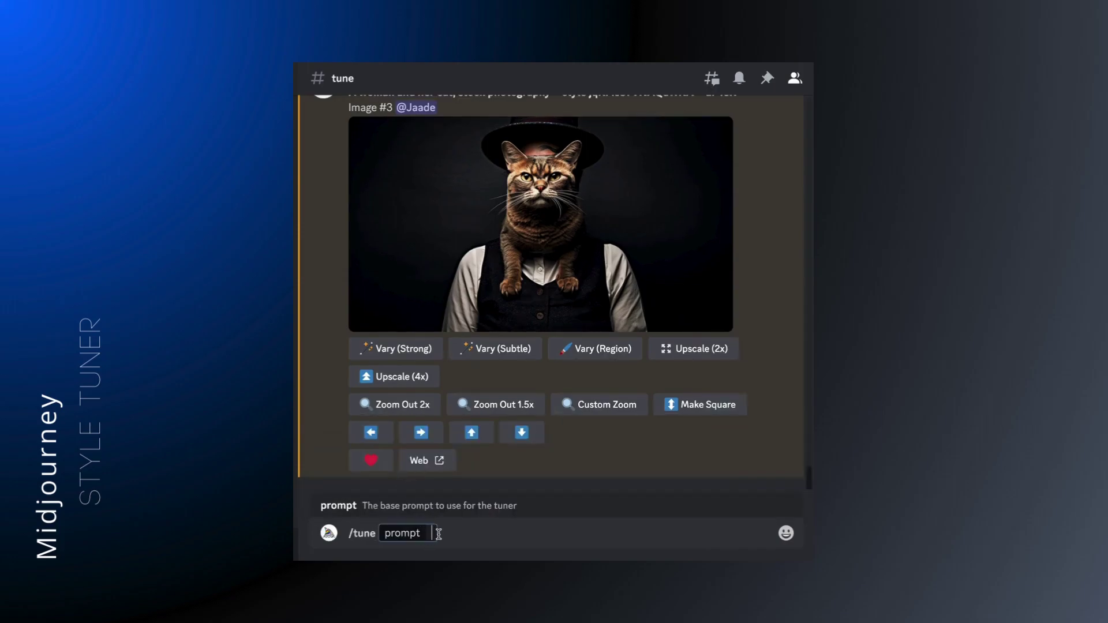
type("a woman in a photo, with colored luminous tattoos on her back, in the style of dark indigo and gold, intricate pen drawings, made of vines, vibrant colorism, human sculptures, dark orange and light azure")
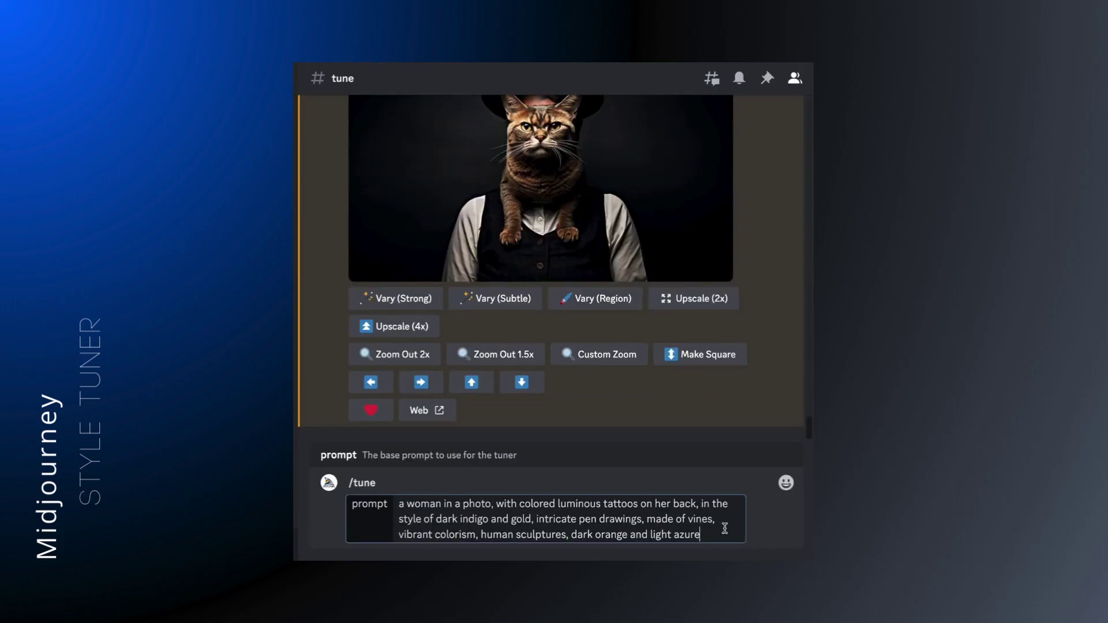
key("Return")
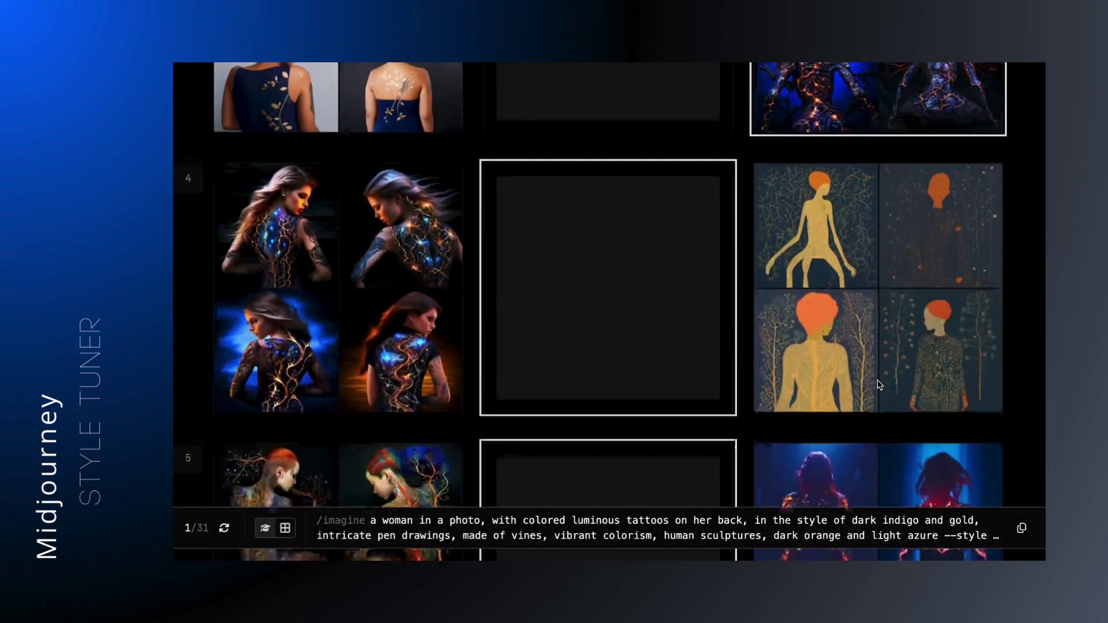
scroll(878, 385, "down", 4)
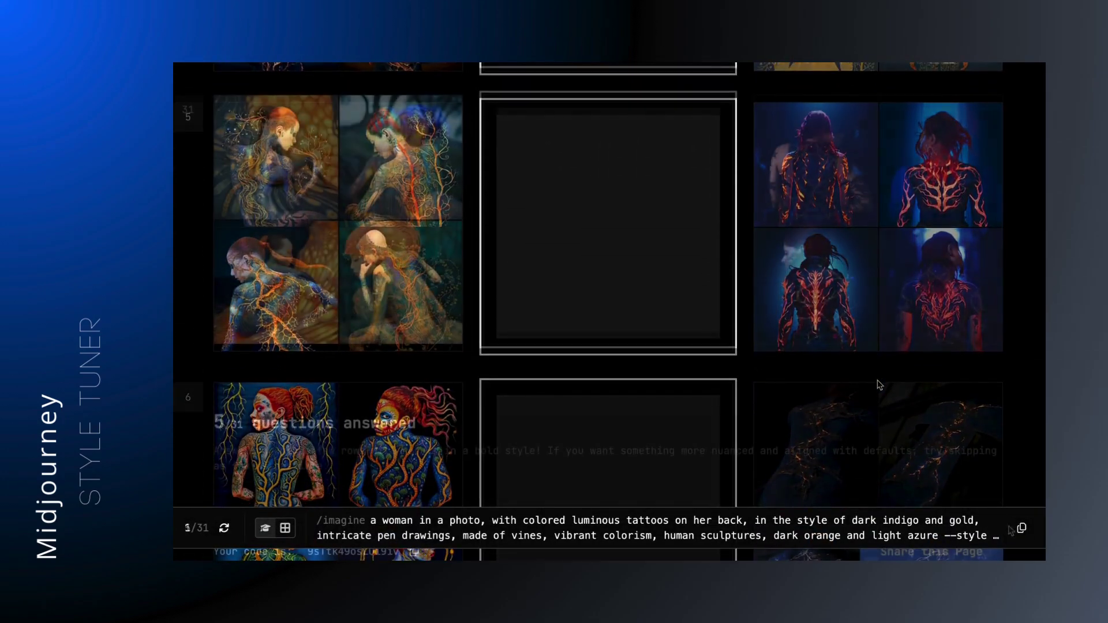
left_click(1021, 522)
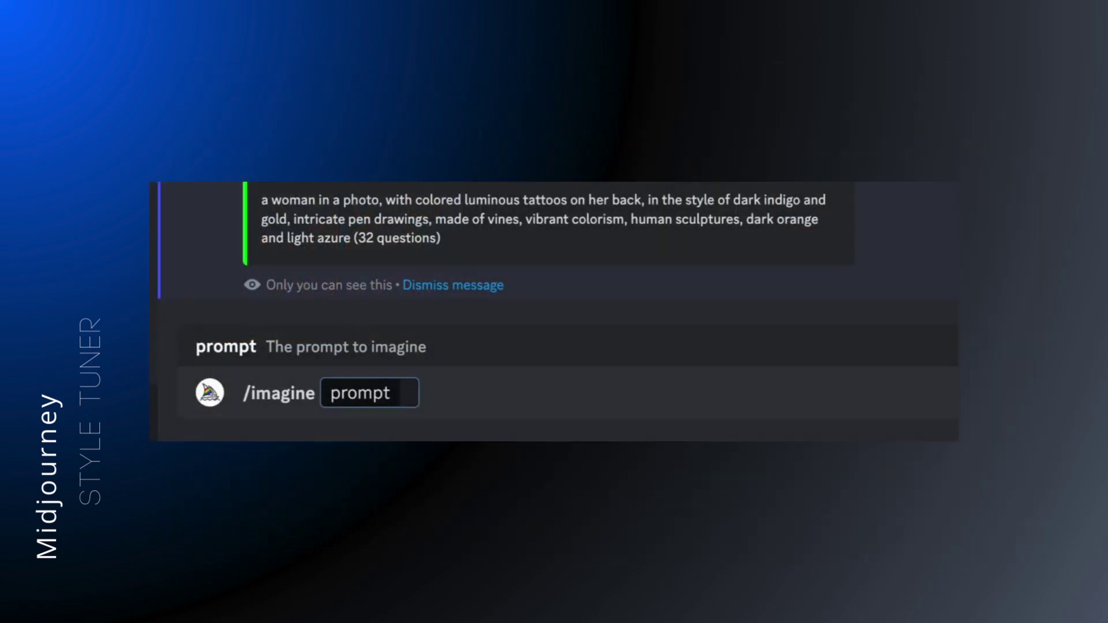
Step: Submit the luminous-tattoo woman prompt to /imagine with style code 9sTtk49osLQi9iv appended
key("ctrl+v")
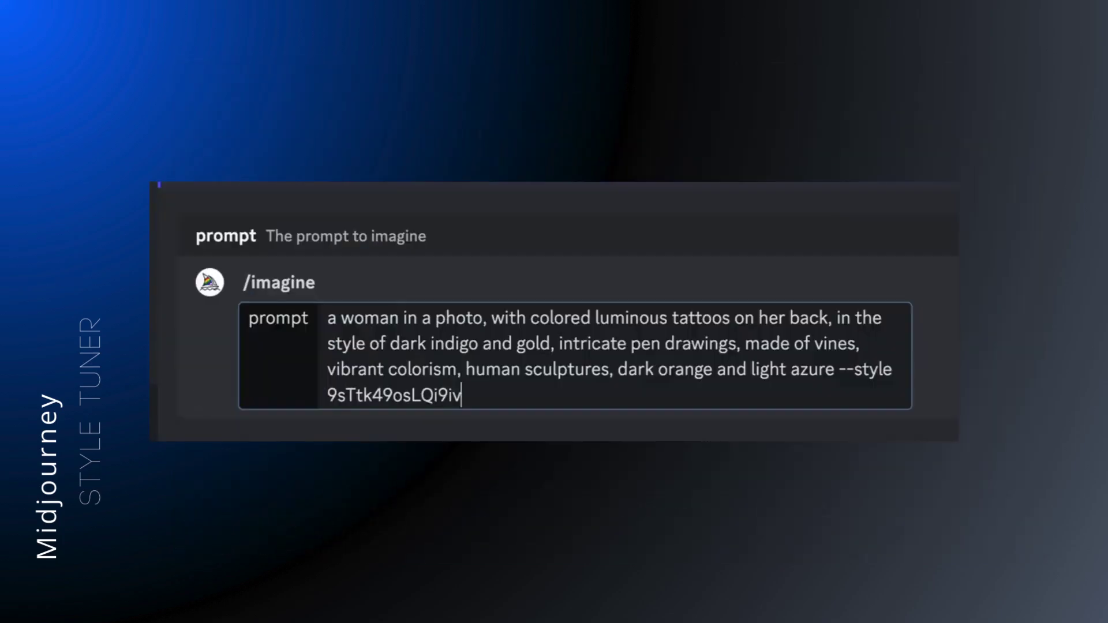
double_click(354, 396)
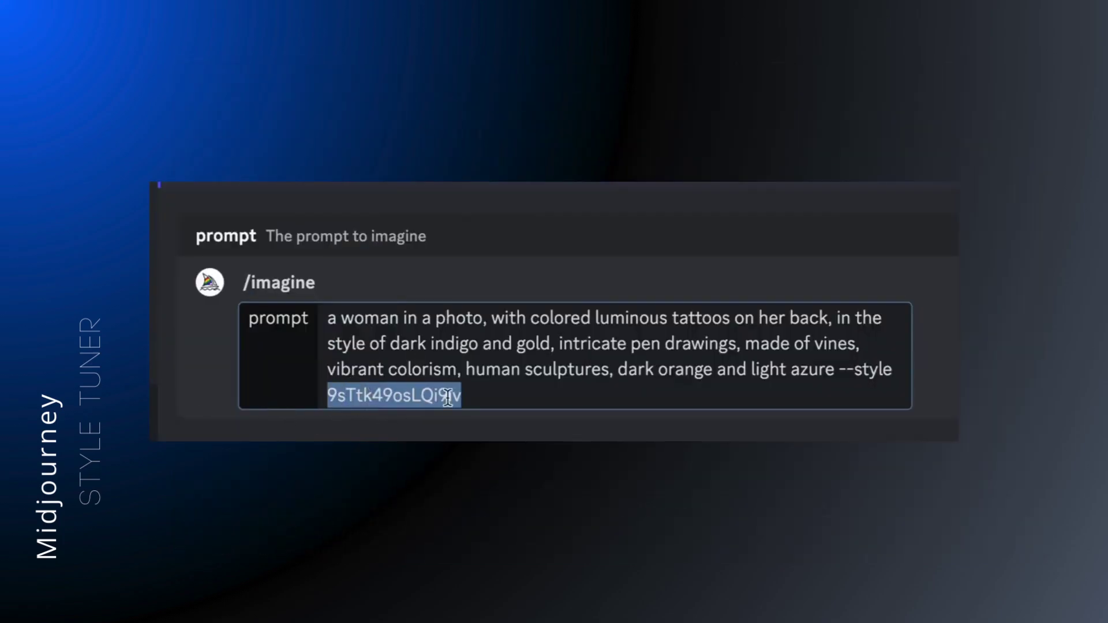
left_click(505, 402)
key("Return")
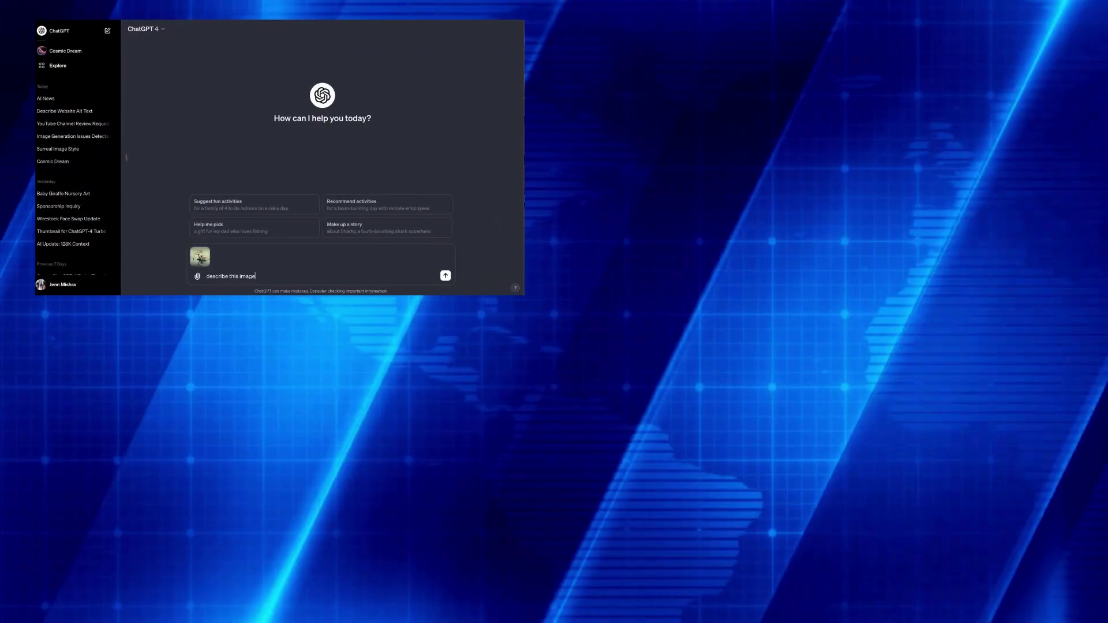
Step: Send the attached surreal tree-and-house lake image with the request 'describe this image'
key("Return")
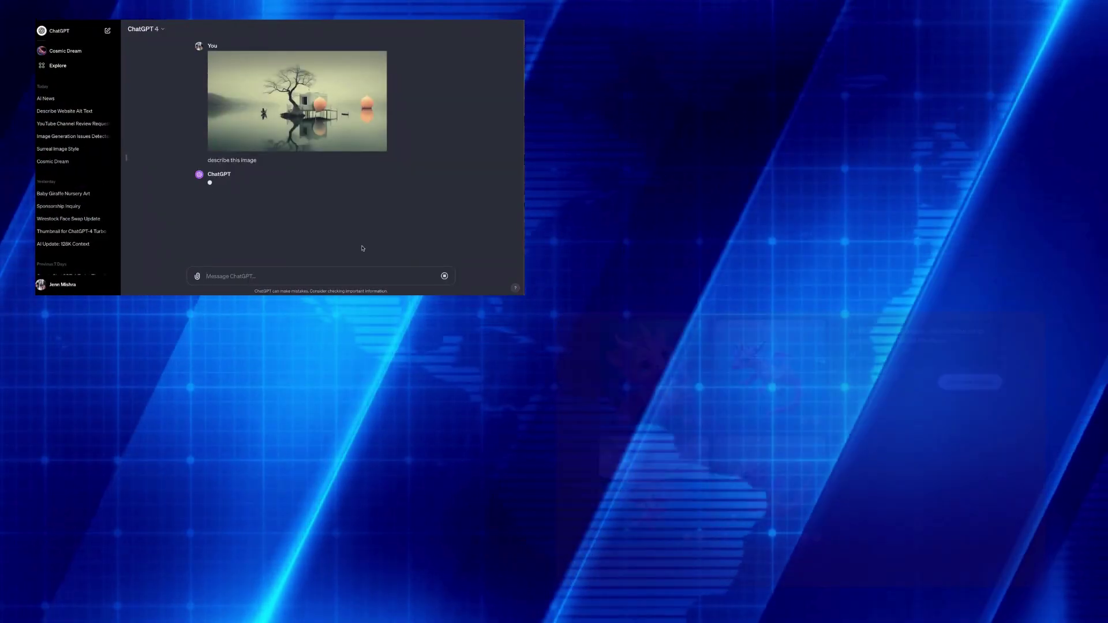